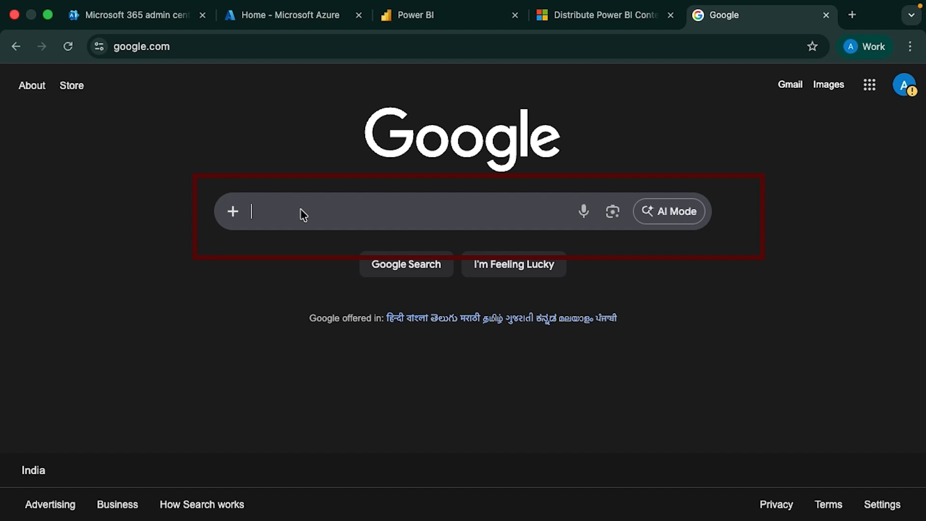
Search Google for 'share power bi content with external users' and scroll the results
{"action": "type", "text": "how t"}
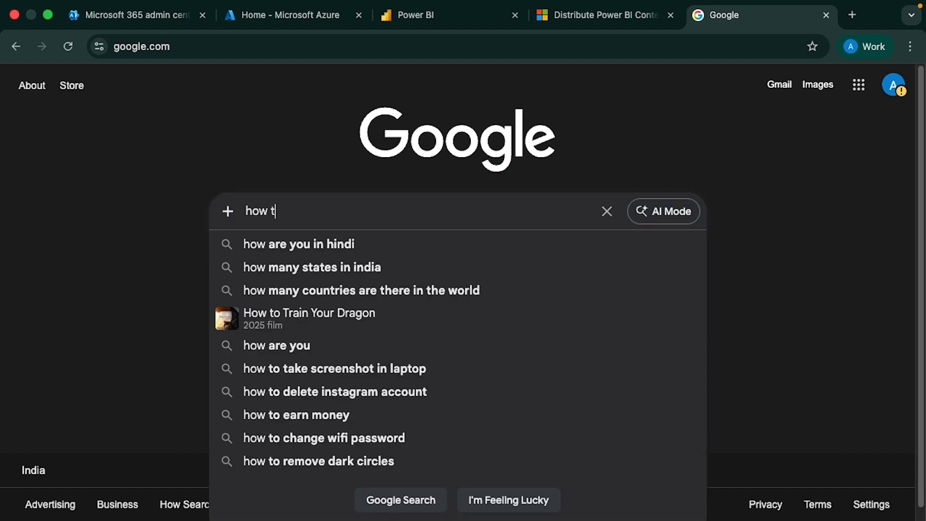
{"action": "type", "text": "o share"}
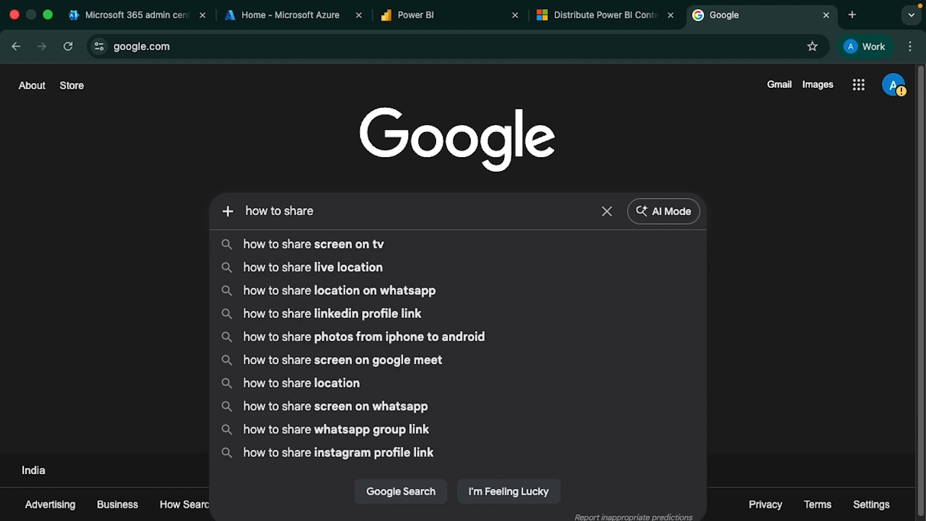
{"action": "type", "text": " power bi content"}
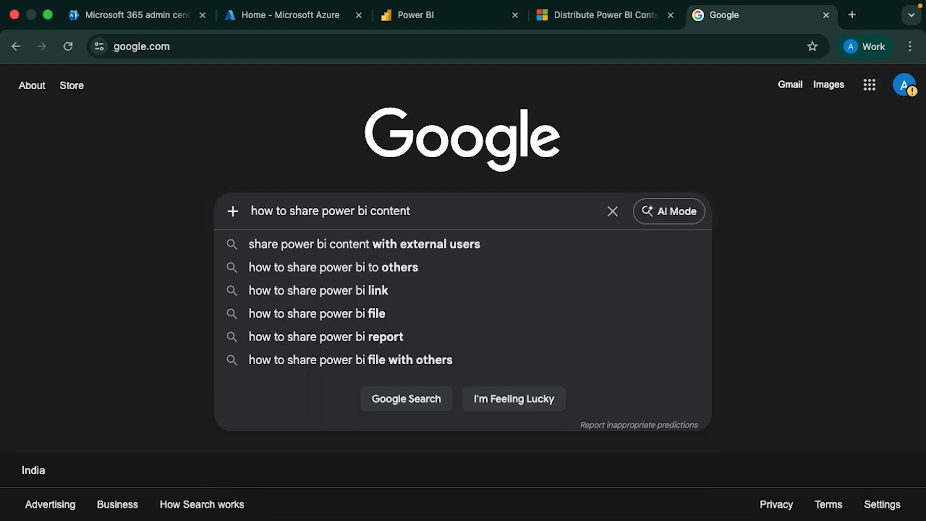
{"action": "key", "text": "Down"}
{"action": "key", "text": "Return"}
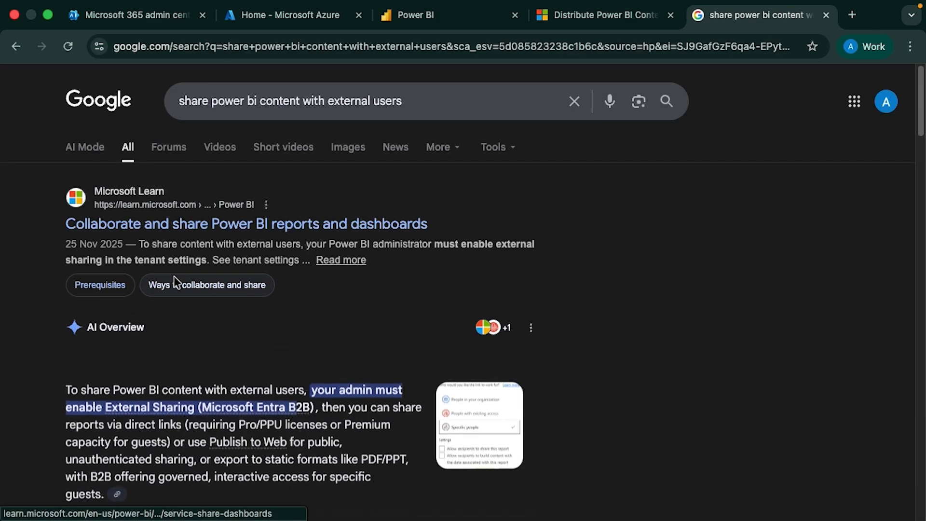
{"action": "scroll", "coordinate": [517, 303], "scroll_direction": "down", "scroll_amount": 7}
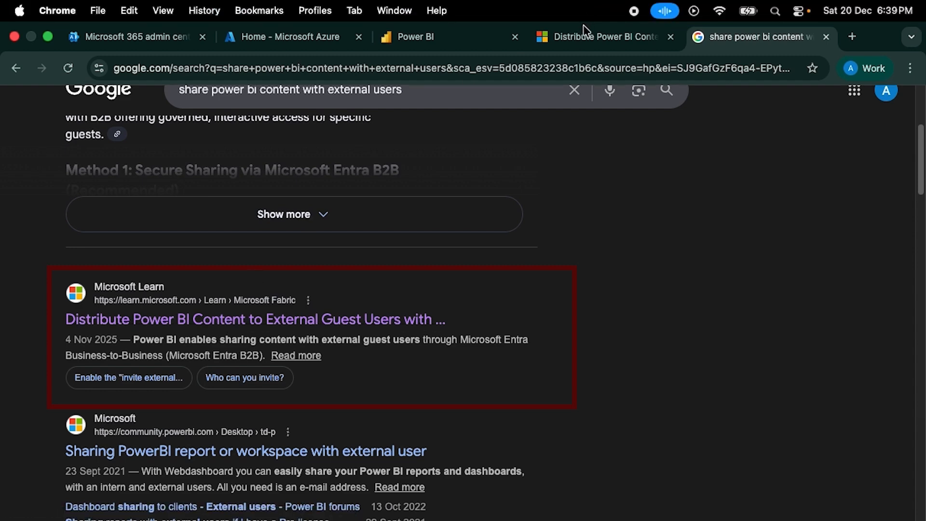
Switch to the 'Distribute Power BI content to external guest users with Microsoft Entra B2B' article
{"action": "left_click", "coordinate": [587, 47]}
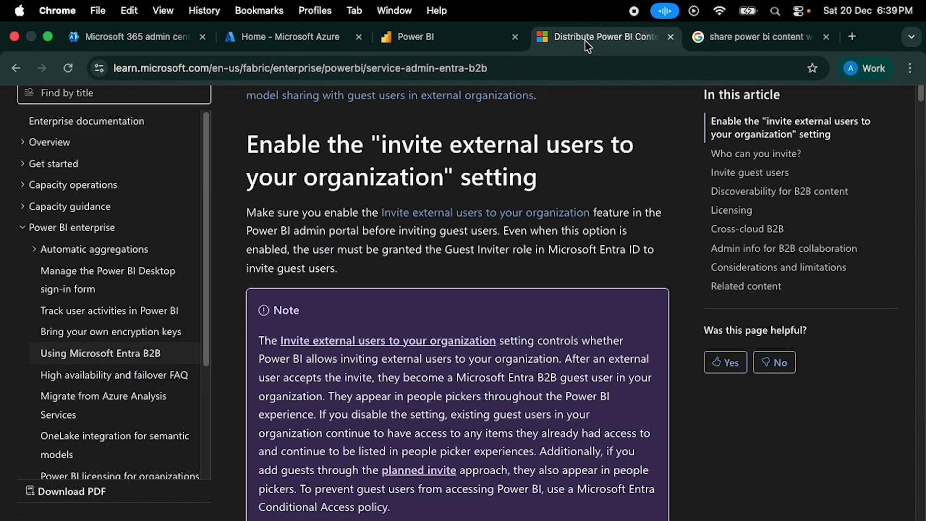
{"action": "scroll", "coordinate": [586, 184], "scroll_direction": "up", "scroll_amount": 8}
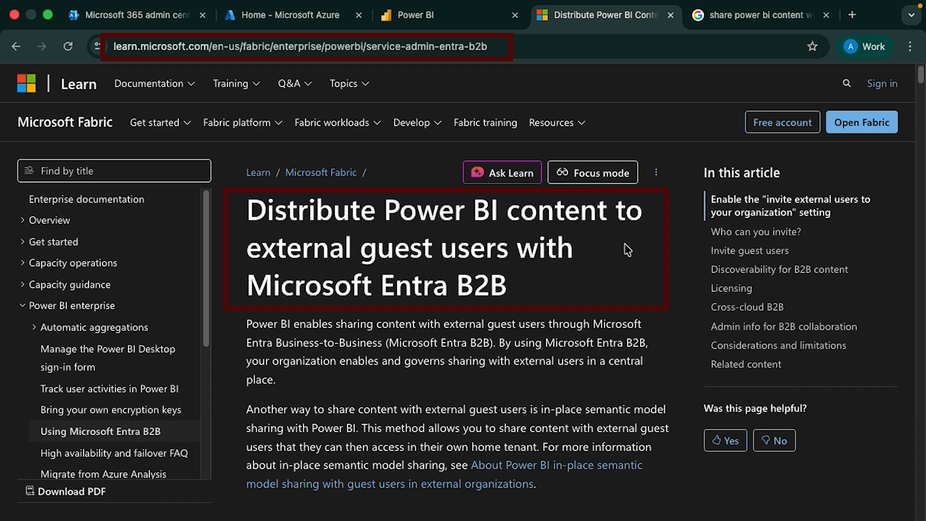
{"action": "scroll", "coordinate": [628, 249], "scroll_direction": "down", "scroll_amount": 2}
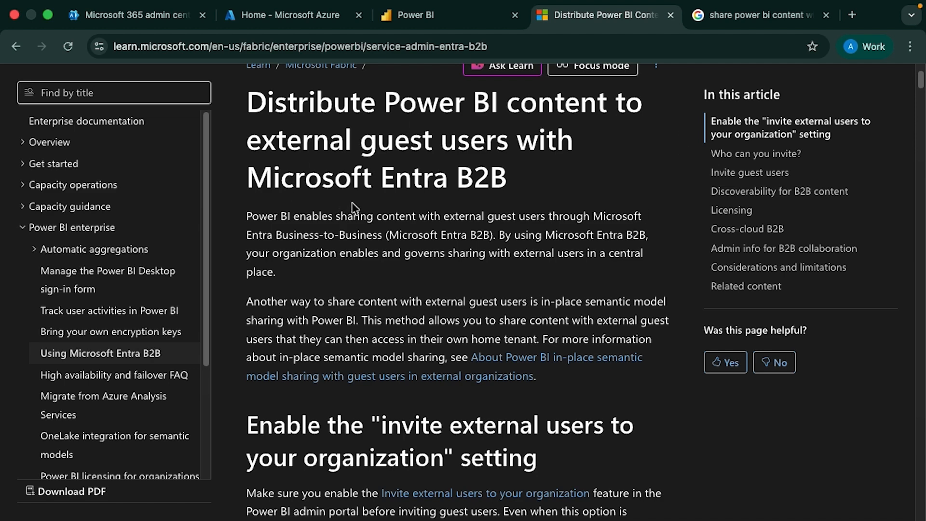
Scroll the article past 'Who can you invite?' and 'Invite guest users' to 'Send planned invites'
{"action": "scroll", "coordinate": [393, 229], "scroll_direction": "up", "scroll_amount": 1}
{"action": "scroll", "coordinate": [395, 232], "scroll_direction": "down", "scroll_amount": 5}
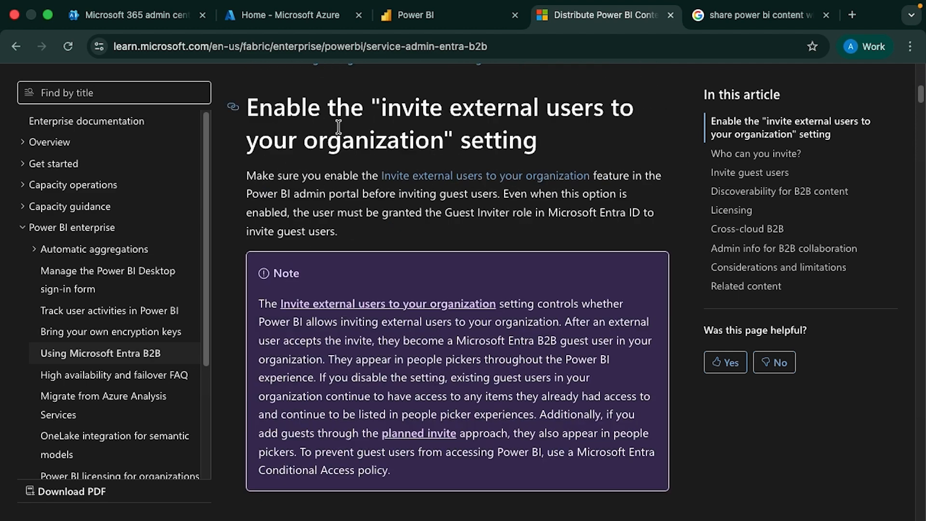
{"action": "scroll", "coordinate": [393, 232], "scroll_direction": "up", "scroll_amount": 2}
{"action": "scroll", "coordinate": [401, 236], "scroll_direction": "down", "scroll_amount": 2}
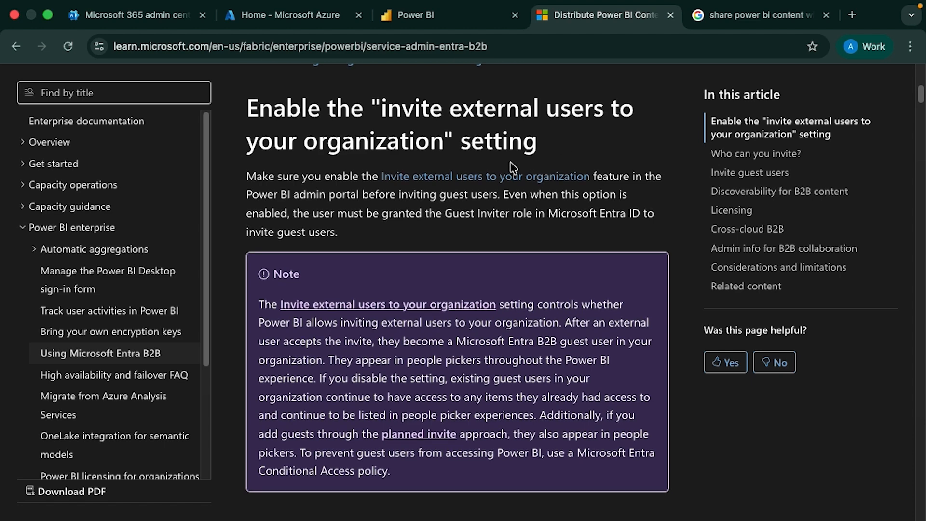
{"action": "scroll", "coordinate": [510, 179], "scroll_direction": "down", "scroll_amount": 2}
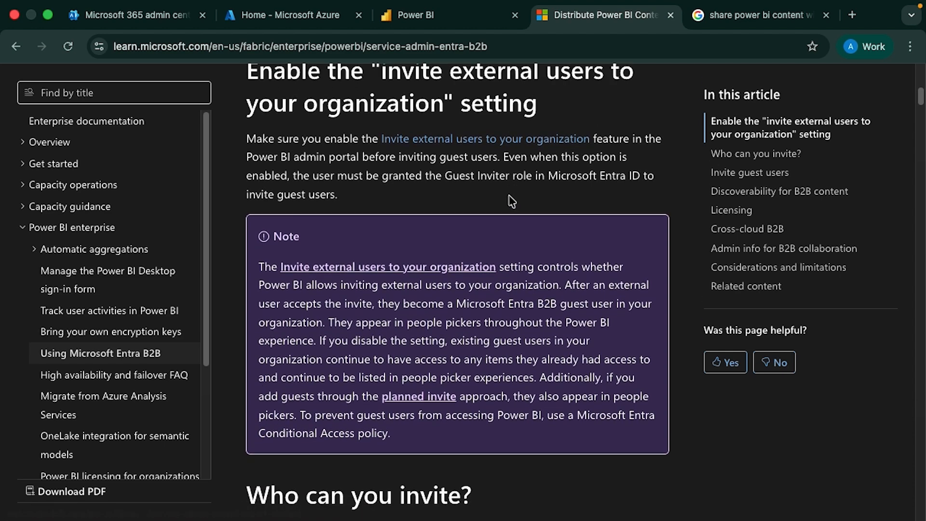
{"action": "scroll", "coordinate": [511, 202], "scroll_direction": "down", "scroll_amount": 5}
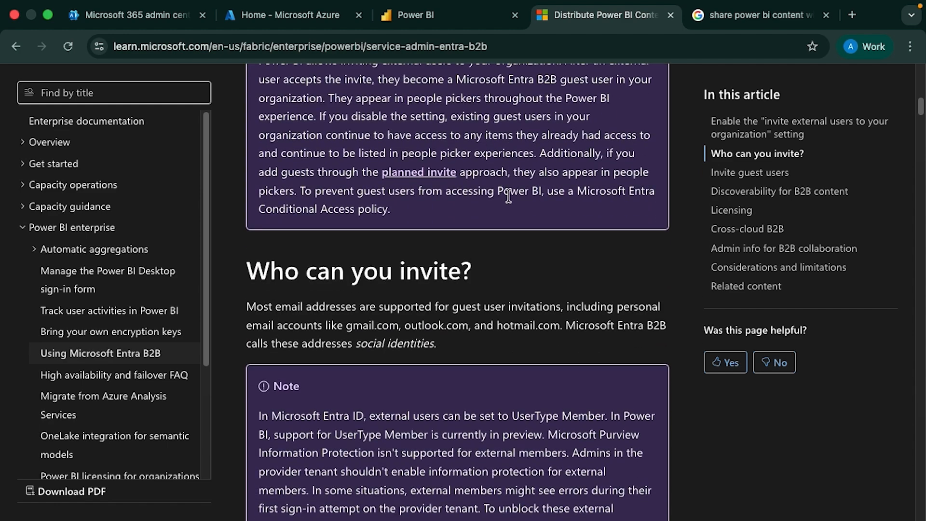
{"action": "scroll", "coordinate": [509, 197], "scroll_direction": "down", "scroll_amount": 5}
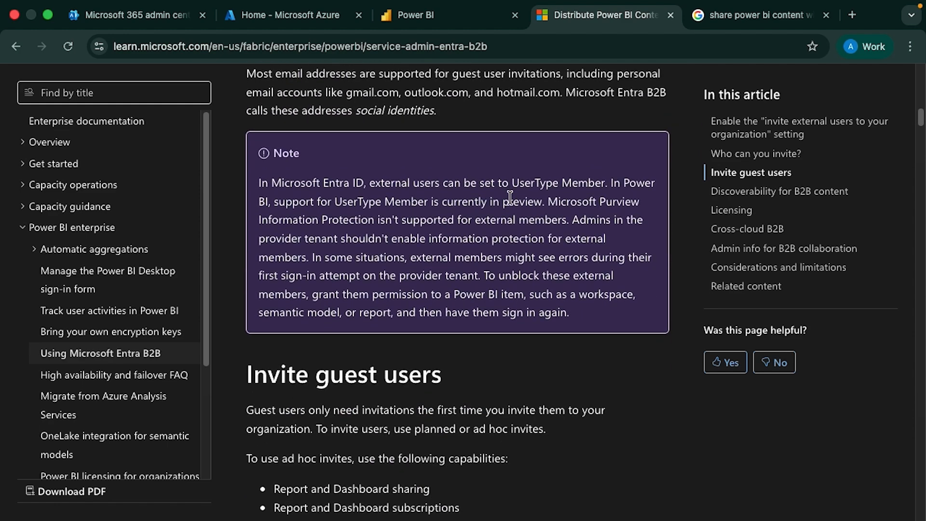
{"action": "scroll", "coordinate": [510, 198], "scroll_direction": "down", "scroll_amount": 4}
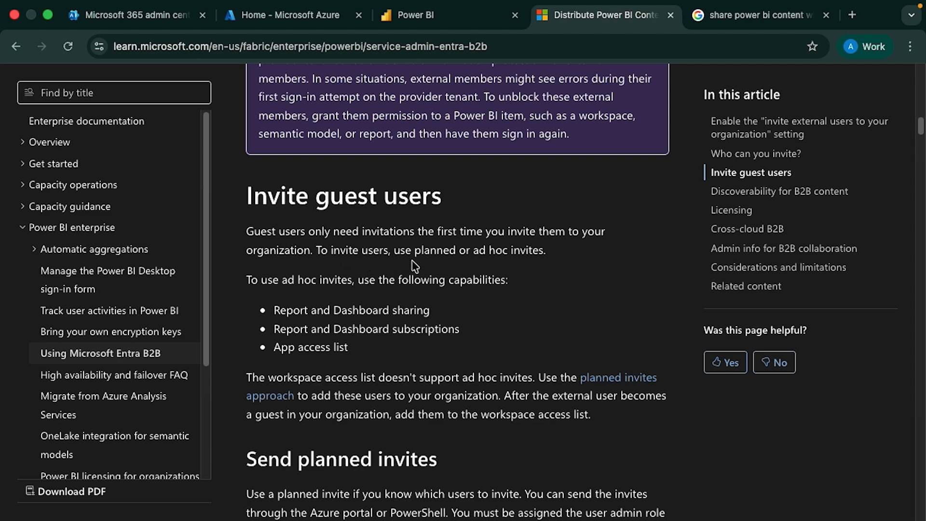
{"action": "scroll", "coordinate": [454, 265], "scroll_direction": "down", "scroll_amount": 1}
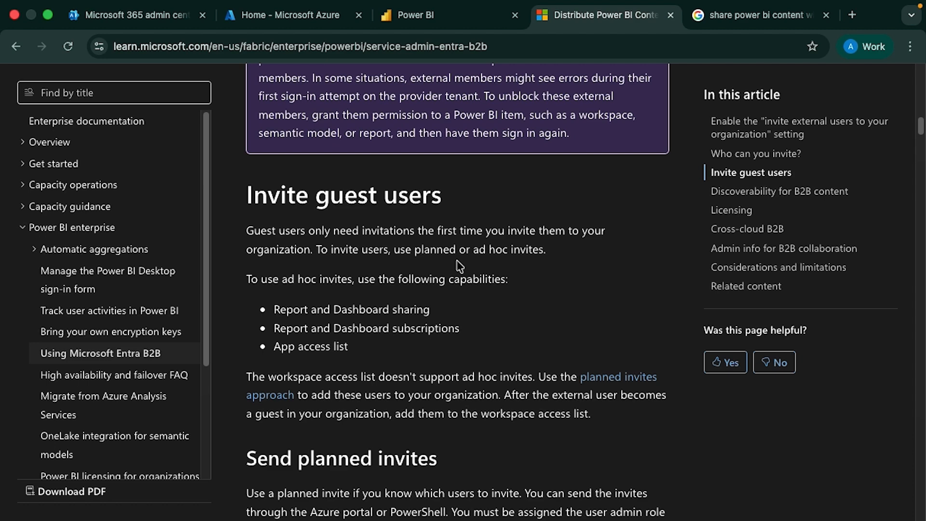
{"action": "scroll", "coordinate": [367, 261], "scroll_direction": "down", "scroll_amount": 6}
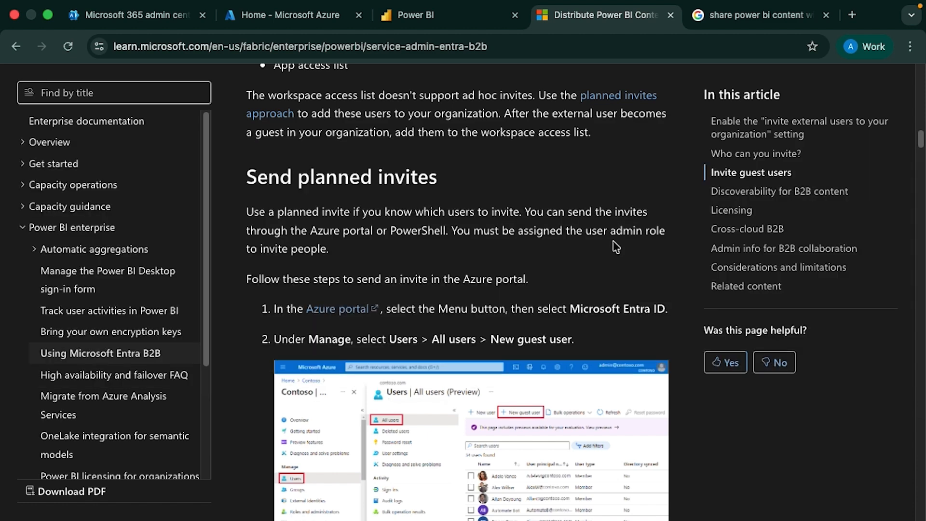
Scroll past the ad hoc invite and Tenant switcher sections to the Licensing requirements
{"action": "scroll", "coordinate": [616, 247], "scroll_direction": "down", "scroll_amount": 3}
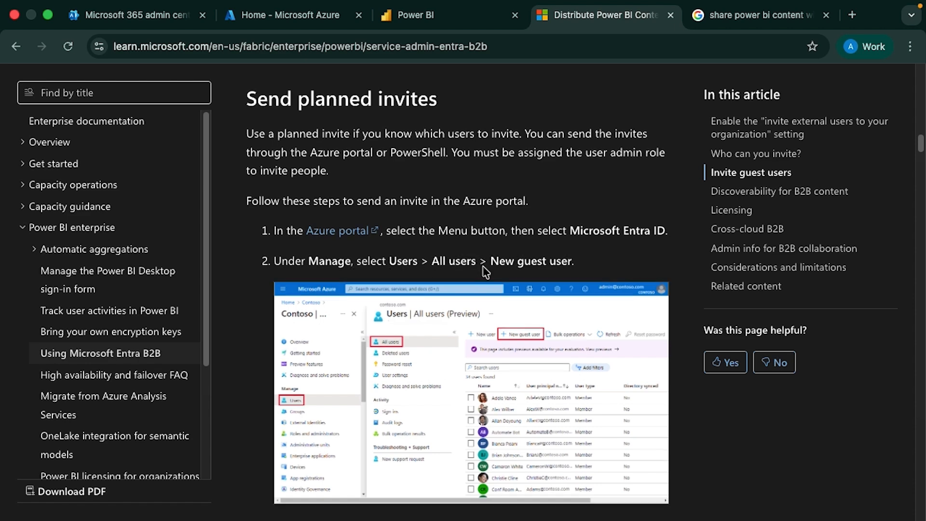
{"action": "scroll", "coordinate": [484, 271], "scroll_direction": "down", "scroll_amount": 12}
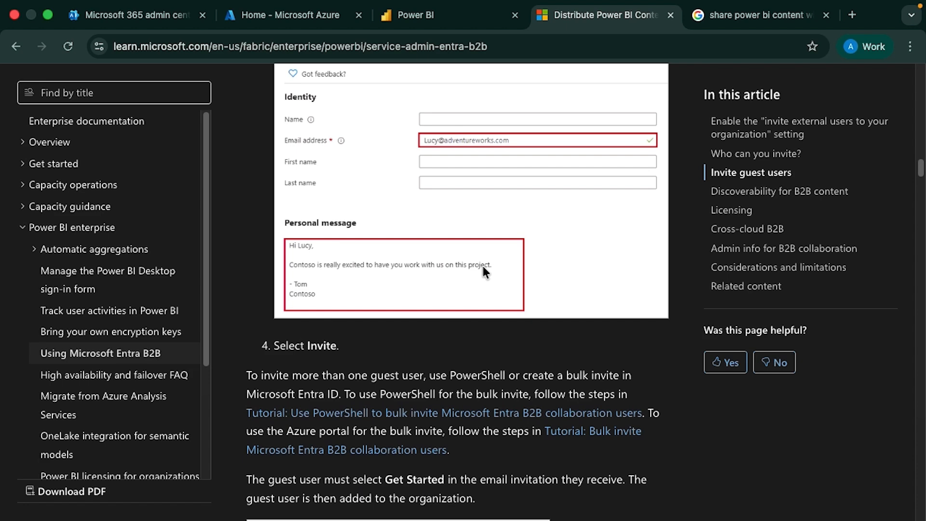
{"action": "scroll", "coordinate": [483, 271], "scroll_direction": "down", "scroll_amount": 4}
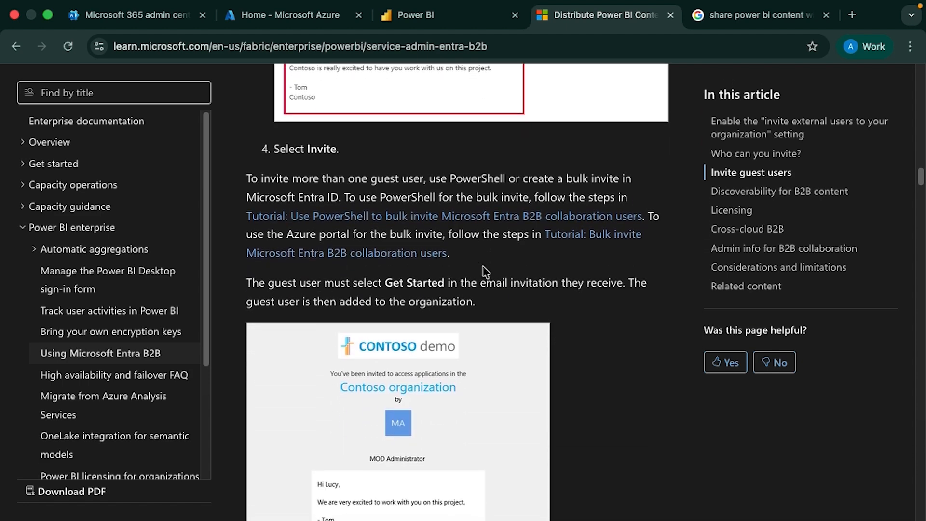
{"action": "scroll", "coordinate": [485, 271], "scroll_direction": "down", "scroll_amount": 8}
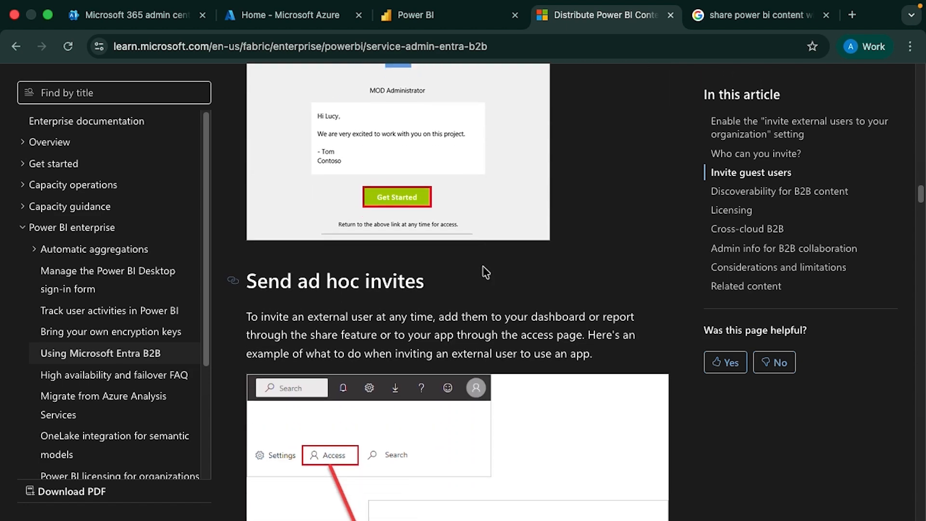
{"action": "scroll", "coordinate": [485, 272], "scroll_direction": "down", "scroll_amount": 5}
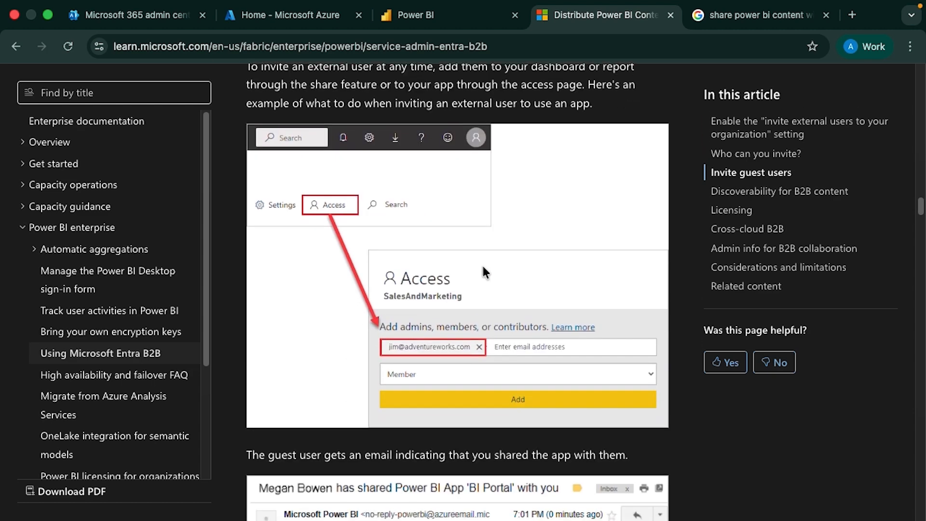
{"action": "scroll", "coordinate": [484, 268], "scroll_direction": "down", "scroll_amount": 1}
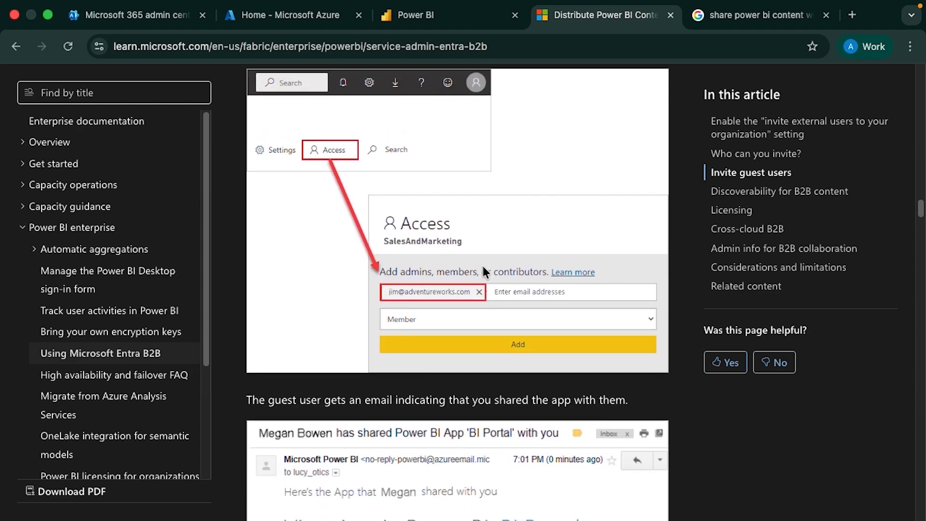
{"action": "scroll", "coordinate": [482, 263], "scroll_direction": "down", "scroll_amount": 9}
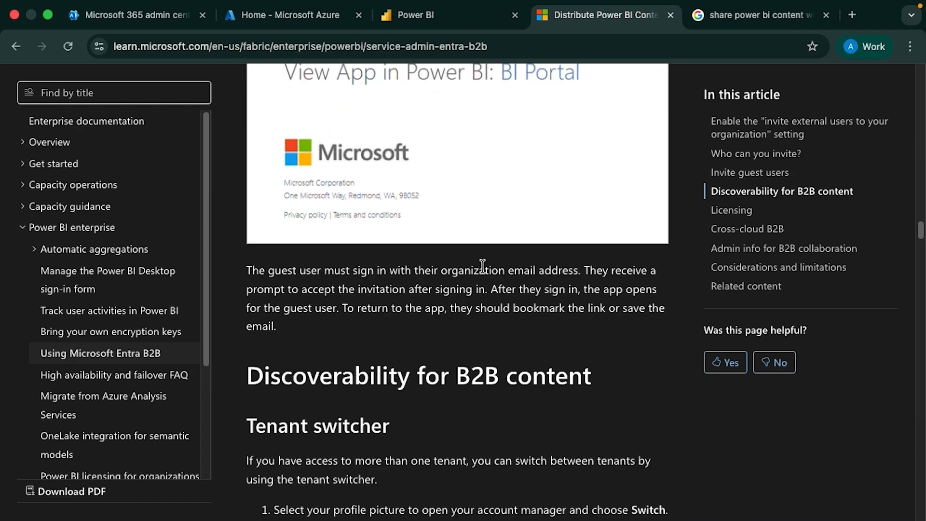
{"action": "scroll", "coordinate": [482, 264], "scroll_direction": "down", "scroll_amount": 5}
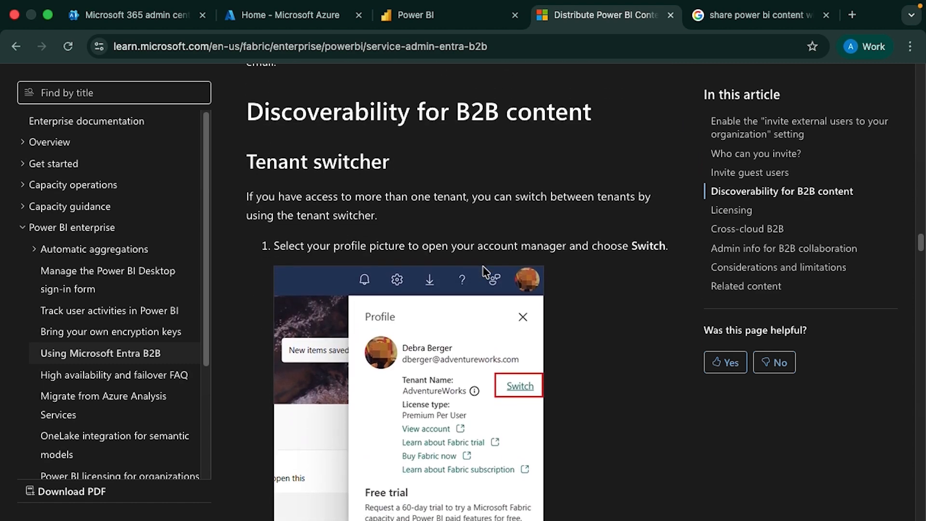
{"action": "scroll", "coordinate": [484, 268], "scroll_direction": "down", "scroll_amount": 1}
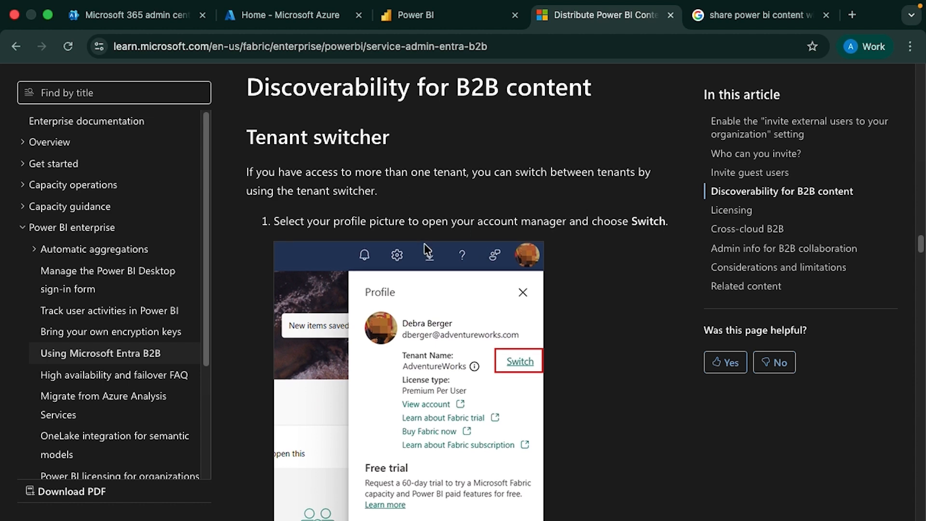
{"action": "scroll", "coordinate": [425, 249], "scroll_direction": "up", "scroll_amount": 1}
{"action": "scroll", "coordinate": [425, 248], "scroll_direction": "down", "scroll_amount": 3}
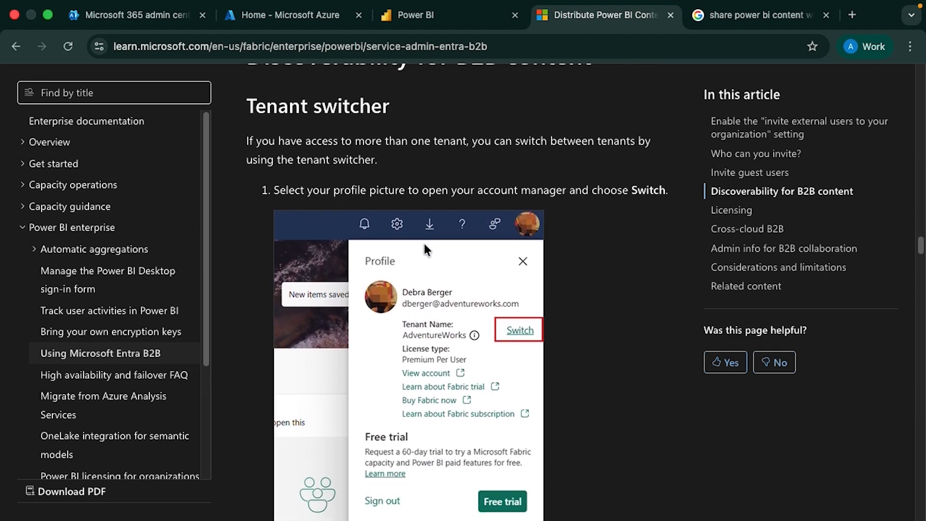
{"action": "scroll", "coordinate": [424, 246], "scroll_direction": "down", "scroll_amount": 10}
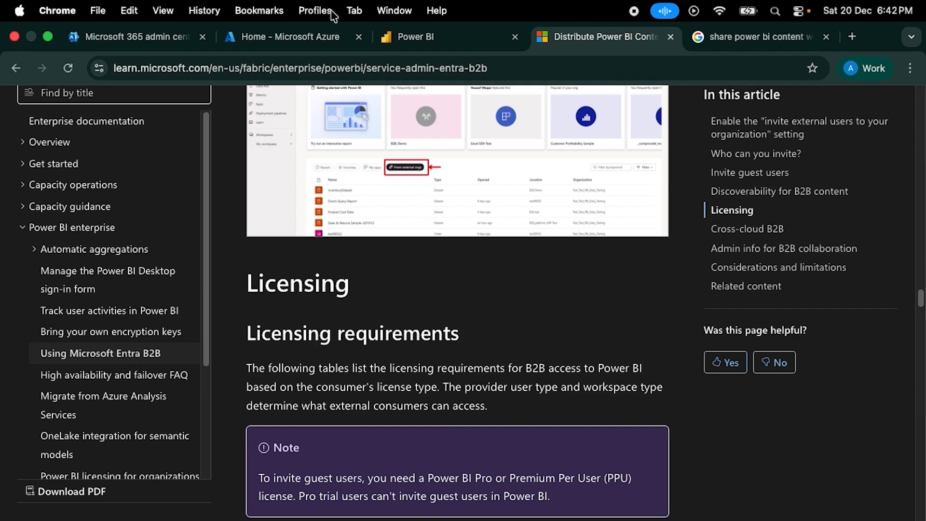
In the Azure portal, go to Users and choose New user > Invite external user
{"action": "left_click", "coordinate": [309, 36]}
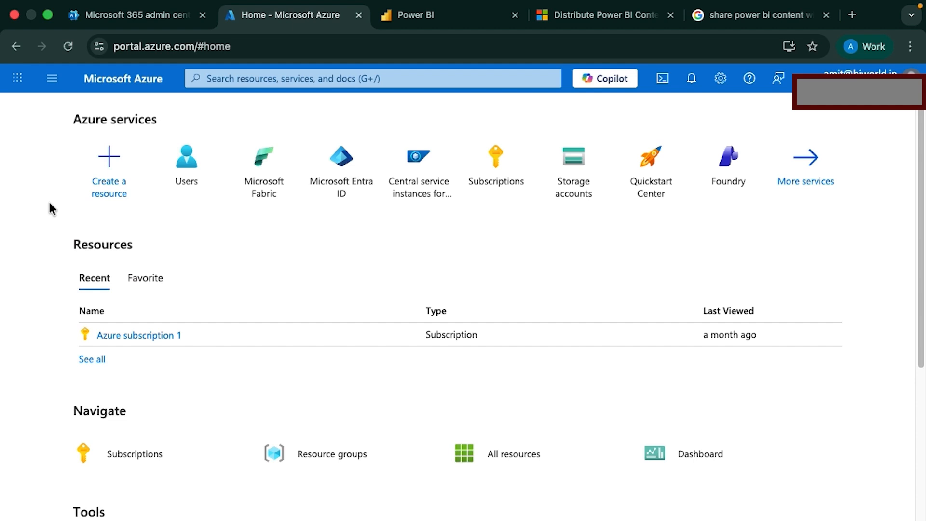
{"action": "left_click", "coordinate": [183, 186]}
{"action": "type", "text": "let me click on user"}
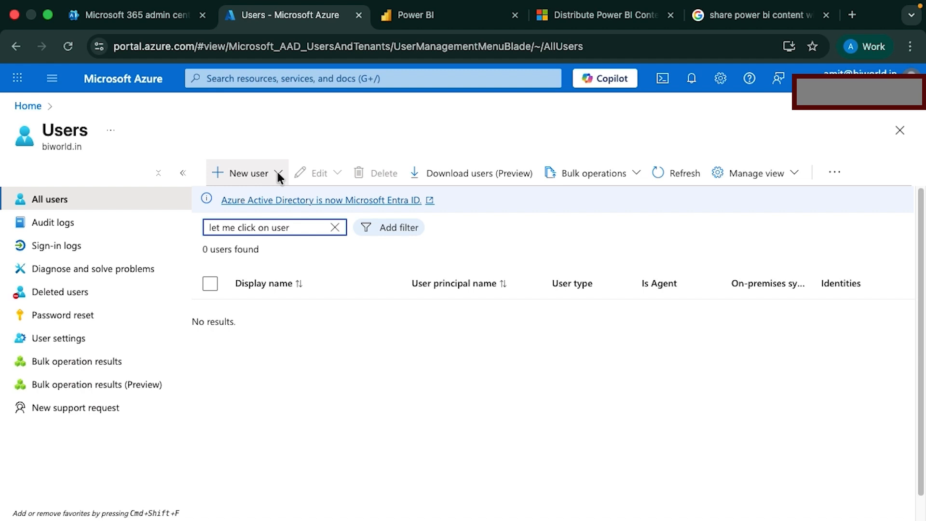
{"action": "left_click", "coordinate": [278, 173]}
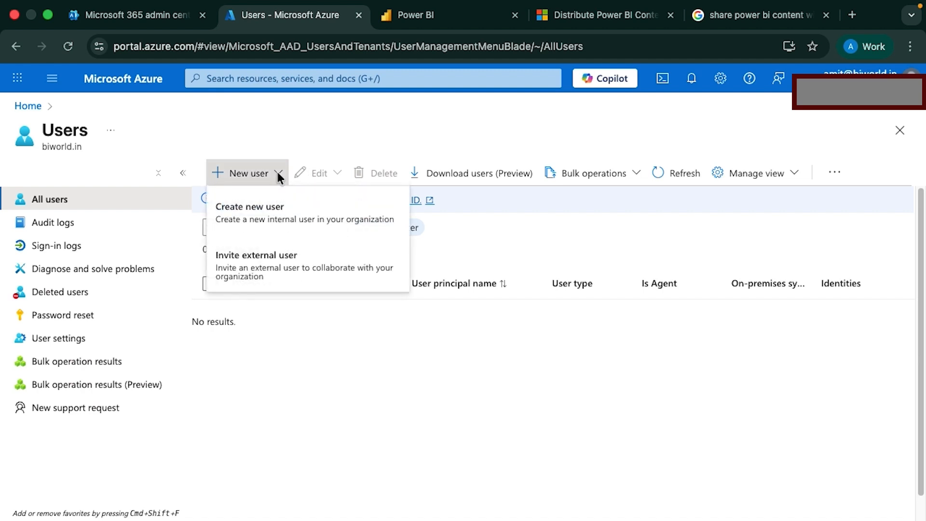
{"action": "left_click", "coordinate": [249, 264]}
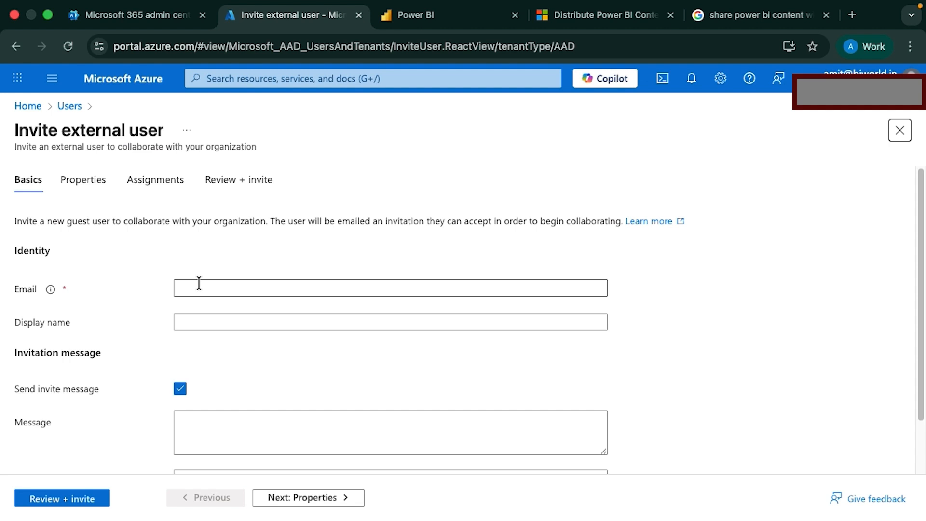
Enter the guest's e-mail, display name, and the message 'Added you as external user to our Tenant'
{"action": "left_click", "coordinate": [199, 283]}
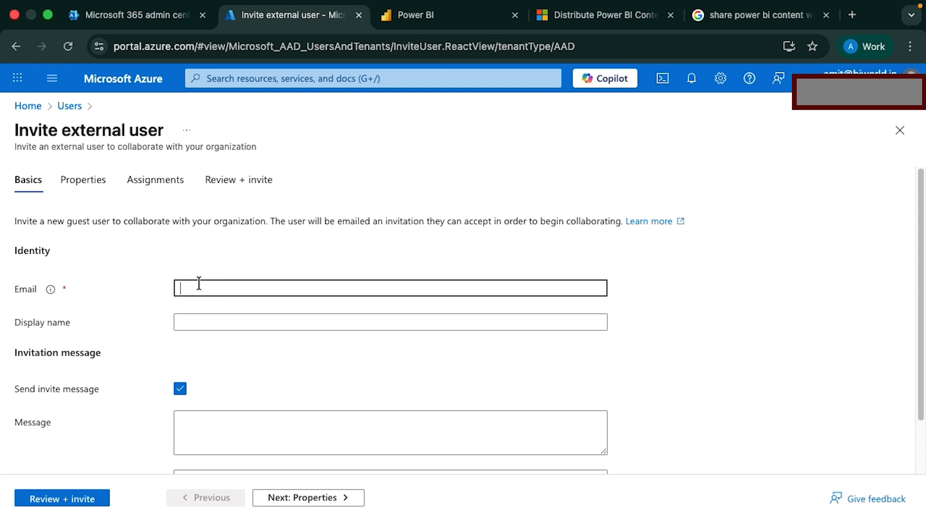
{"action": "key", "text": "super+v"}
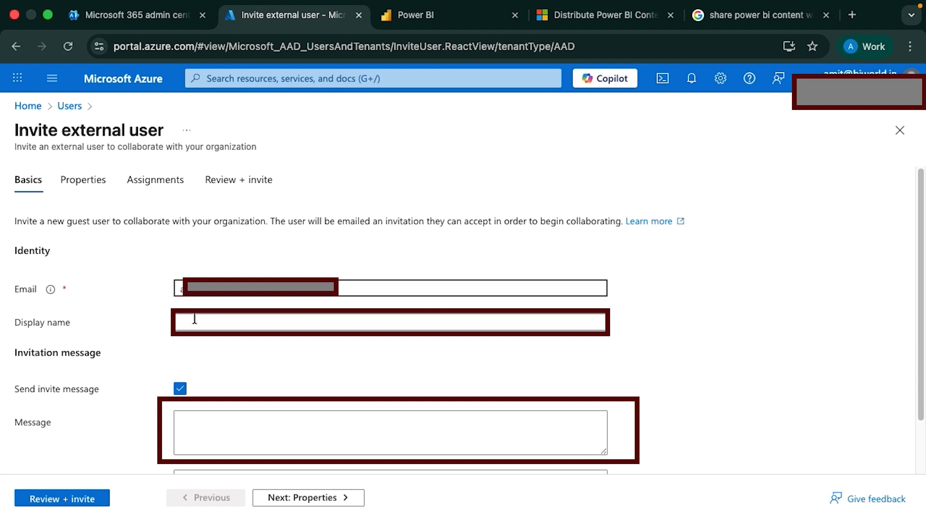
{"action": "left_click", "coordinate": [223, 320]}
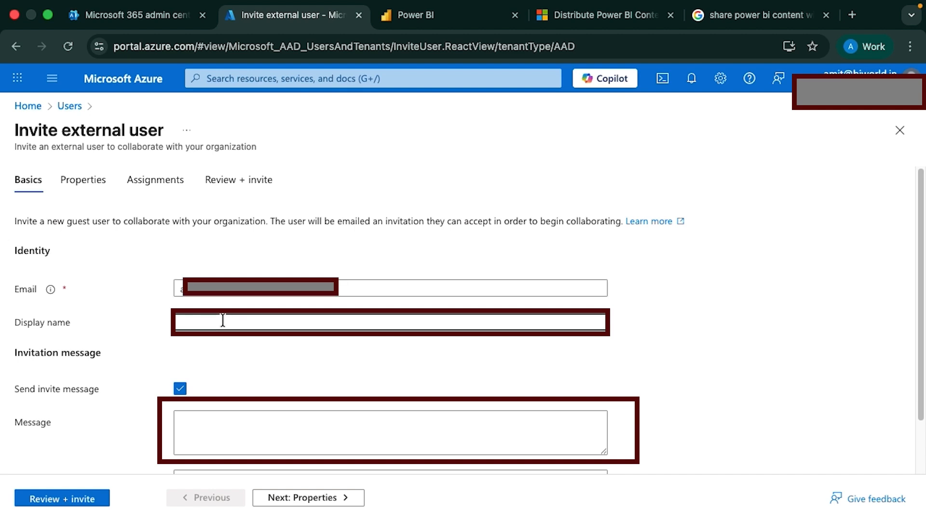
{"action": "type", "text": "Amit"}
{"action": "key", "text": "Tab"}
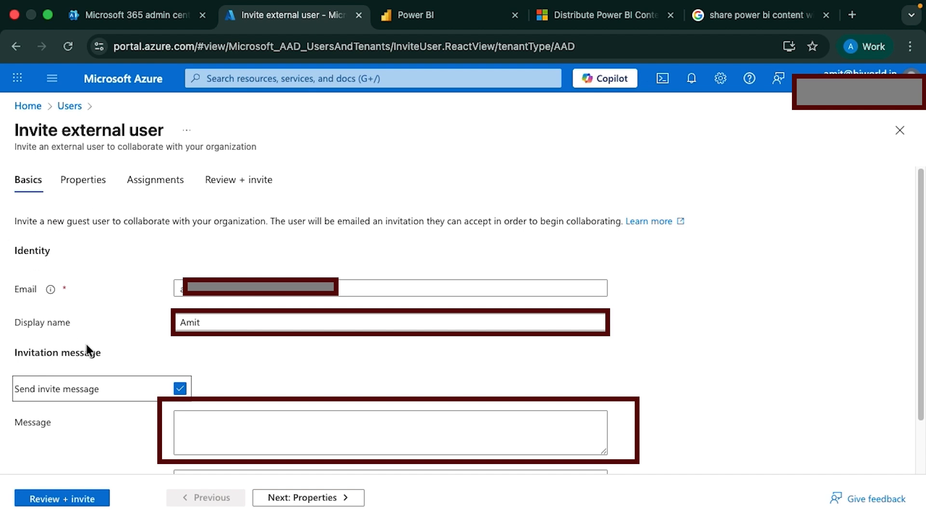
{"action": "left_click", "coordinate": [248, 428]}
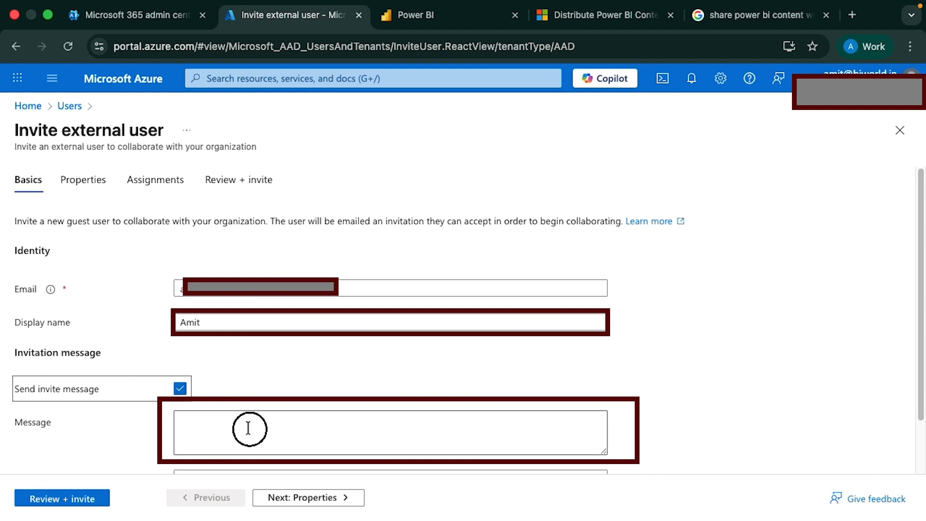
{"action": "left_click", "coordinate": [248, 428]}
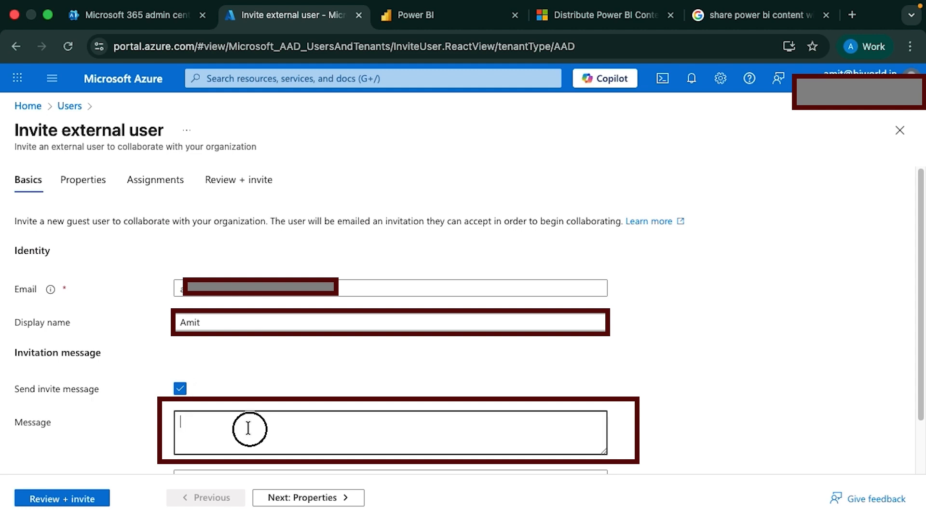
{"action": "type", "text": "Added you as"}
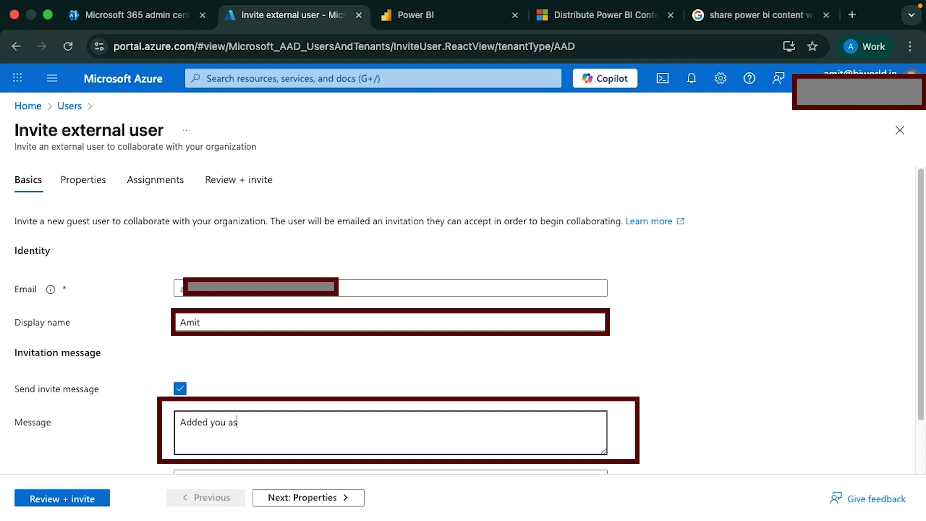
{"action": "type", "text": " external user to our Tenant"}
Review the guest invitation and send it
{"action": "scroll", "coordinate": [367, 352], "scroll_direction": "down", "scroll_amount": 2}
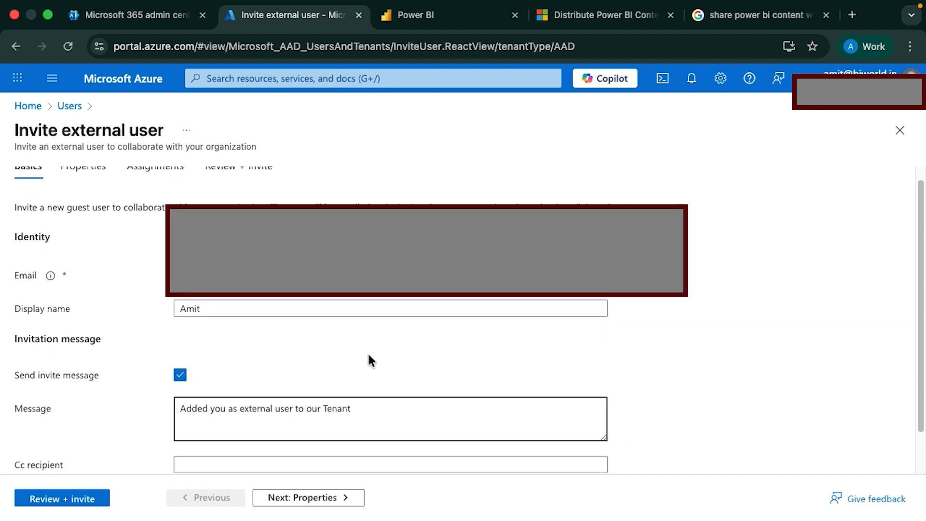
{"action": "left_click", "coordinate": [86, 497]}
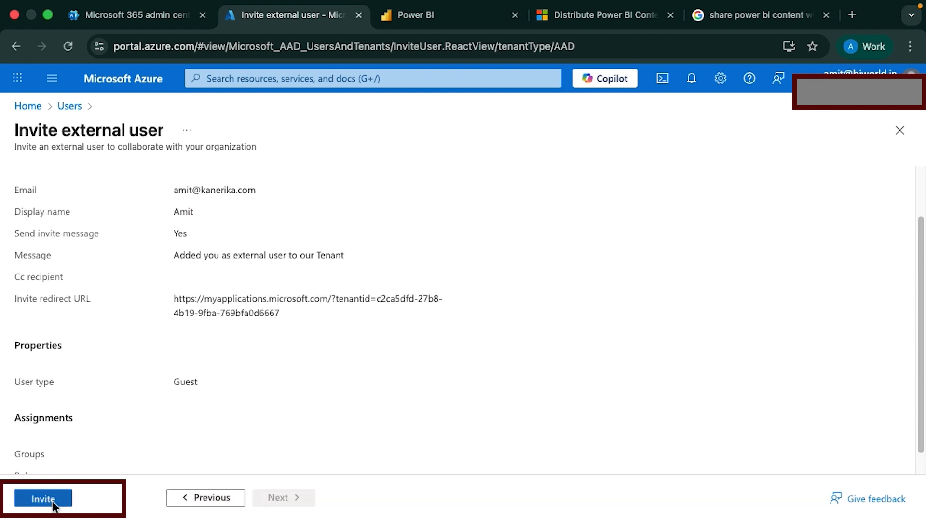
{"action": "scroll", "coordinate": [120, 395], "scroll_direction": "up", "scroll_amount": 1}
{"action": "scroll", "coordinate": [119, 395], "scroll_direction": "down", "scroll_amount": 1}
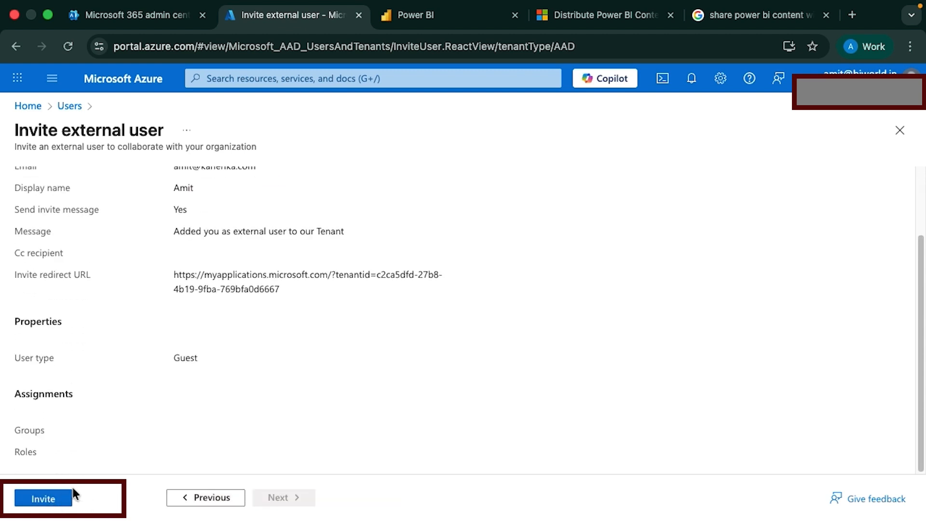
{"action": "left_click", "coordinate": [57, 495]}
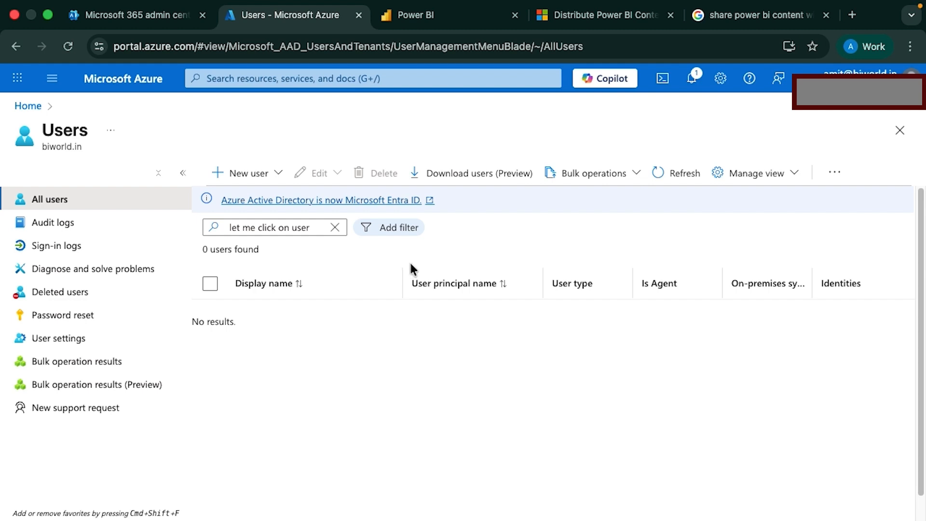
In Power BI, open Admin portal from the Settings gear menu to reach Tenant settings
{"action": "left_click", "coordinate": [433, 21]}
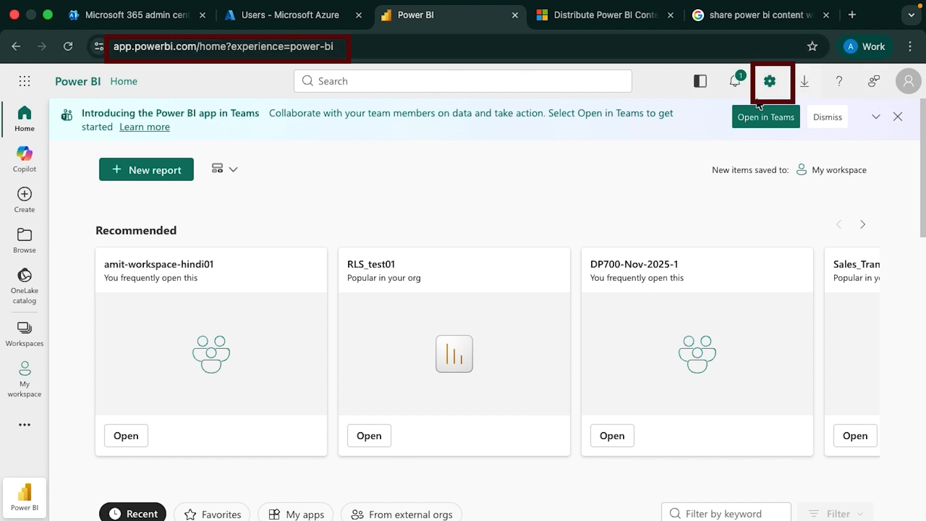
{"action": "left_click", "coordinate": [770, 82]}
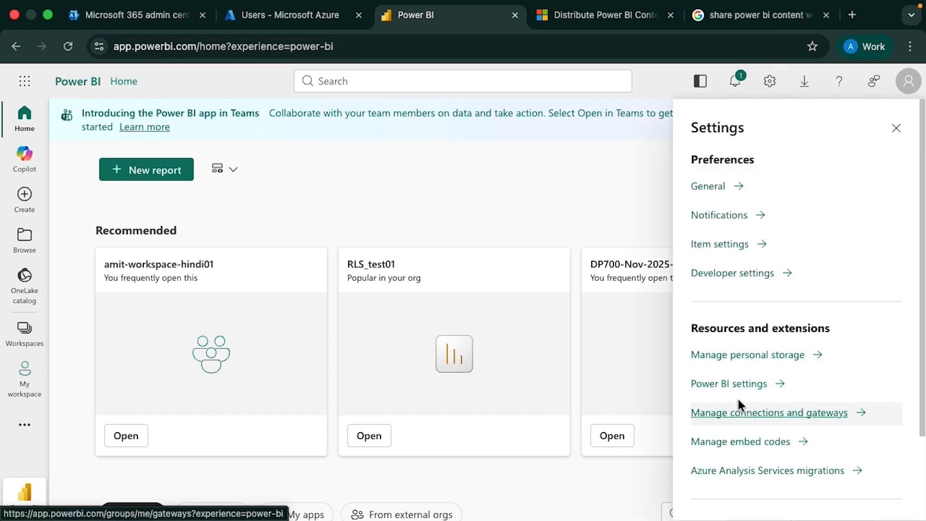
{"action": "scroll", "coordinate": [735, 389], "scroll_direction": "down", "scroll_amount": 3}
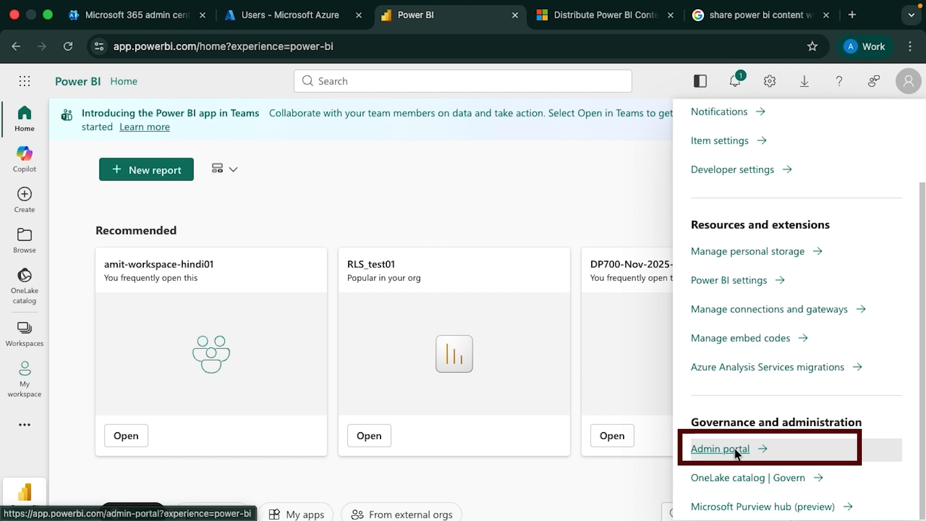
{"action": "left_click", "coordinate": [736, 446]}
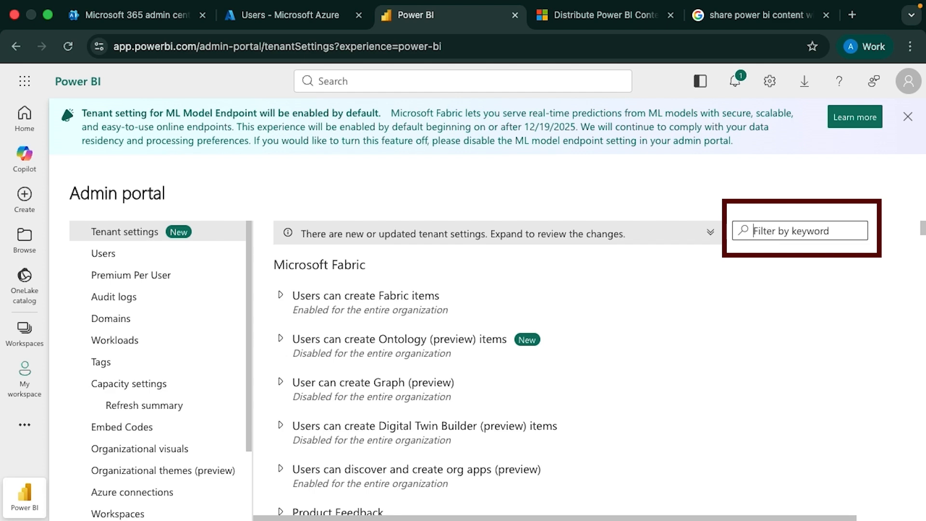
Filter tenant settings by 'Guest' and check the Fabric access and guest invitation settings
{"action": "type", "text": "Guest"}
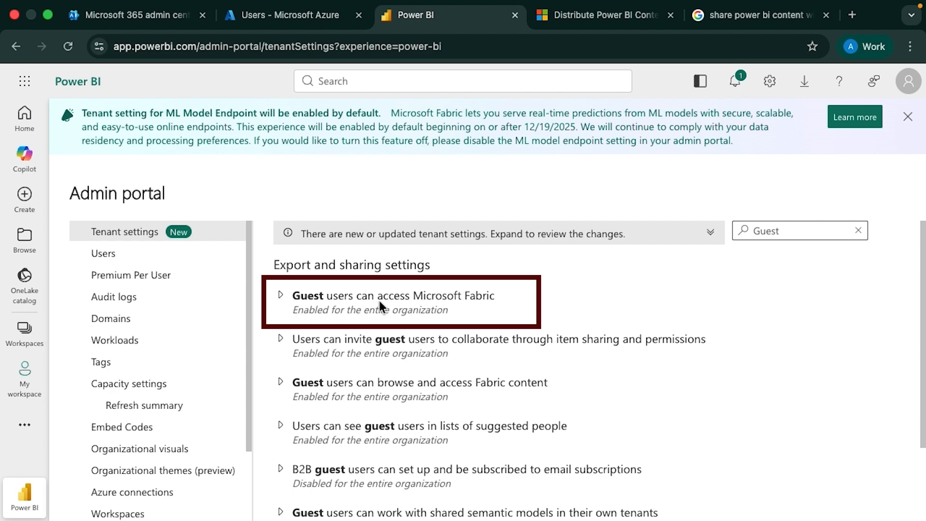
{"action": "left_click", "coordinate": [283, 295]}
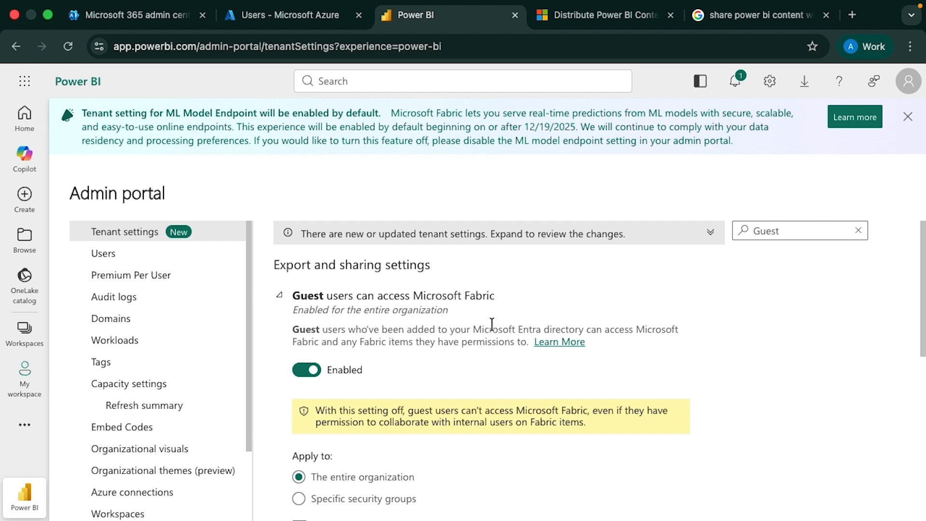
{"action": "left_click", "coordinate": [280, 296]}
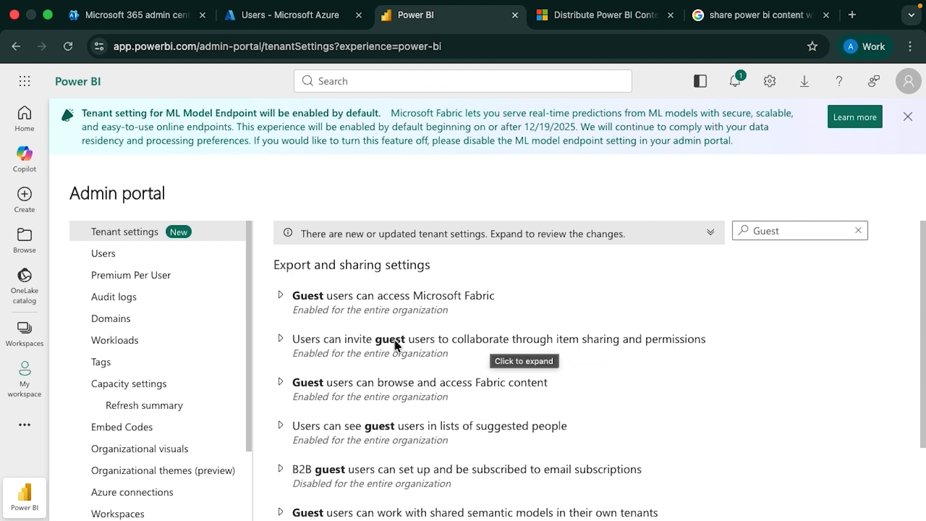
{"action": "left_click", "coordinate": [280, 340]}
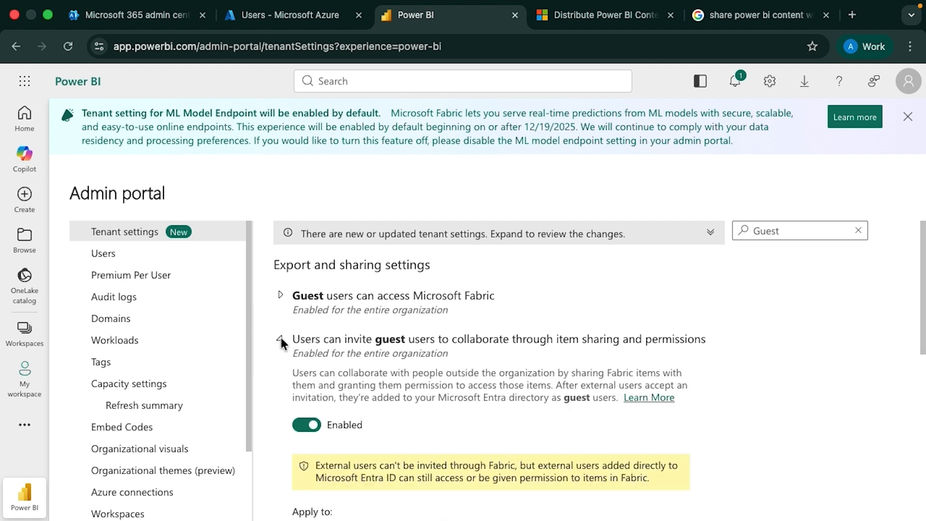
{"action": "left_click", "coordinate": [280, 339]}
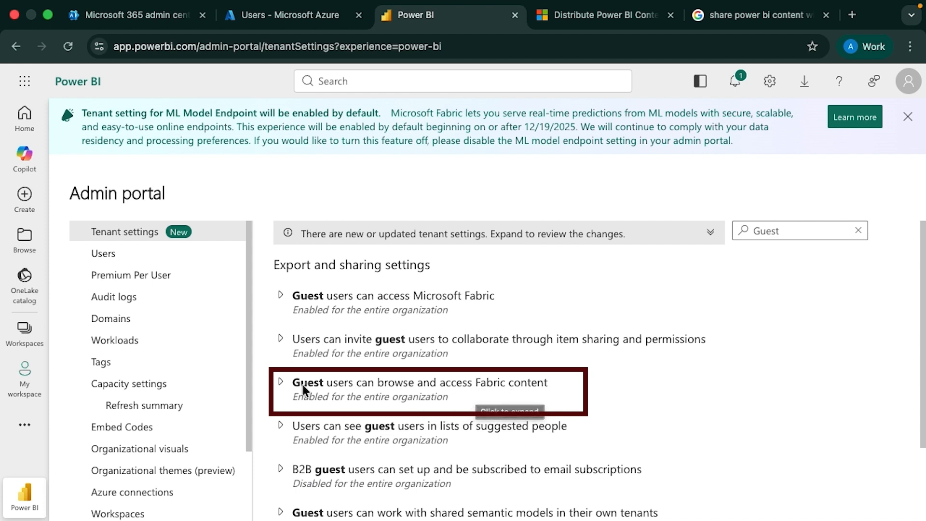
Check the guest browsing and suggested-people settings, then scroll further down the list
{"action": "left_click", "coordinate": [285, 380]}
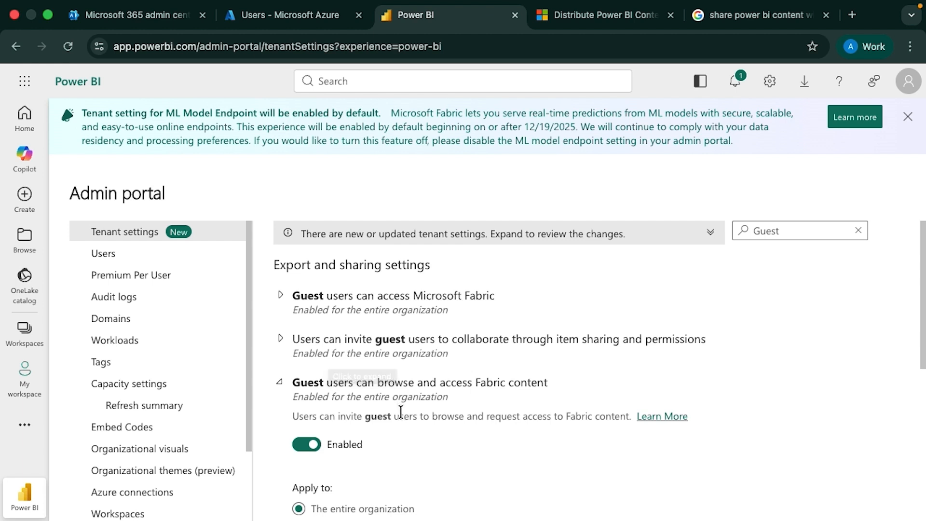
{"action": "left_click", "coordinate": [280, 382]}
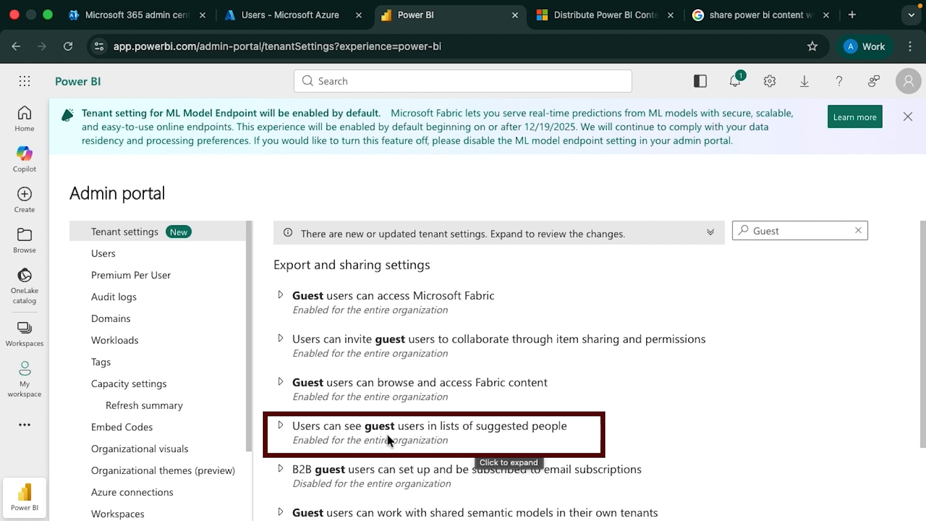
{"action": "left_click", "coordinate": [282, 425]}
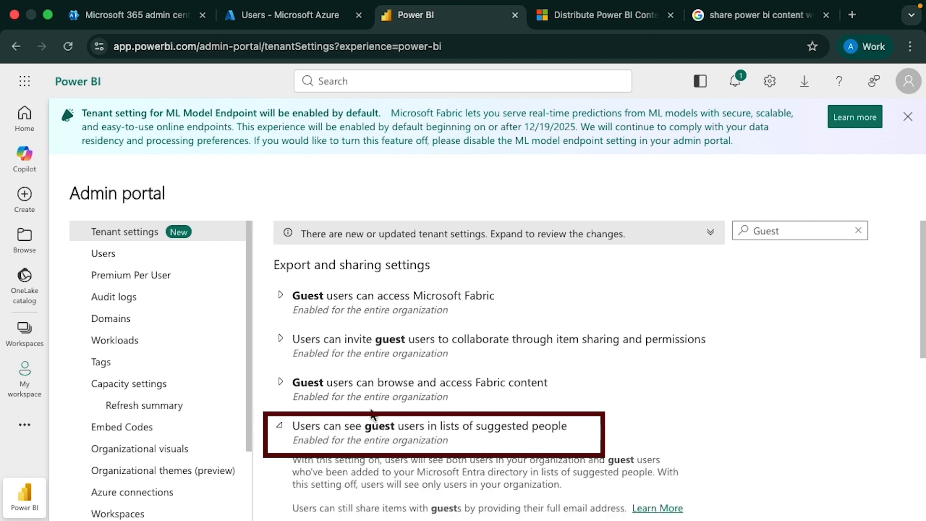
{"action": "left_click", "coordinate": [280, 423]}
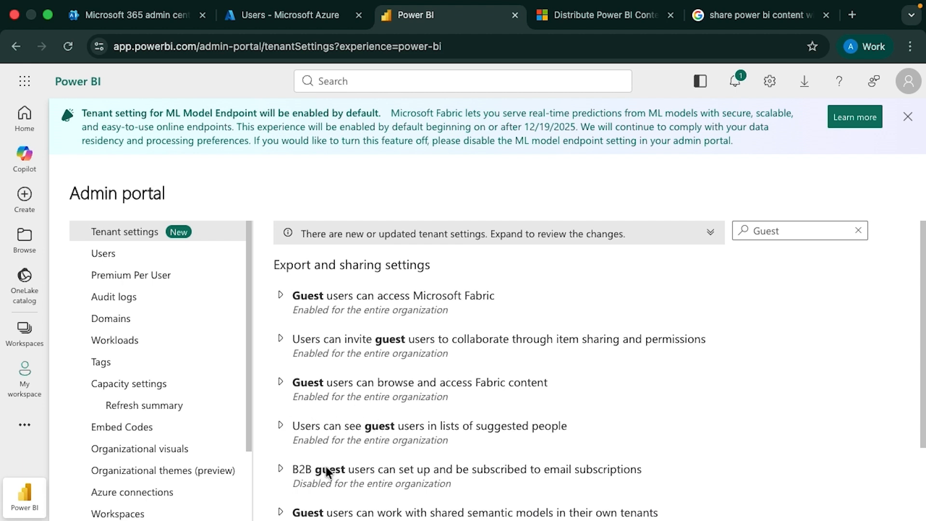
{"action": "scroll", "coordinate": [311, 469], "scroll_direction": "down", "scroll_amount": 2}
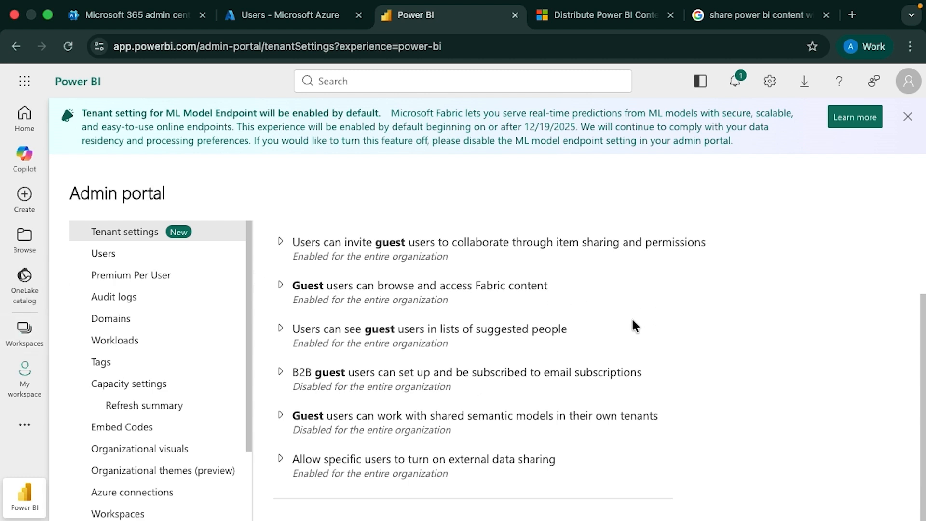
{"action": "left_click_drag", "start_coordinate": [922, 321], "coordinate": [922, 231]}
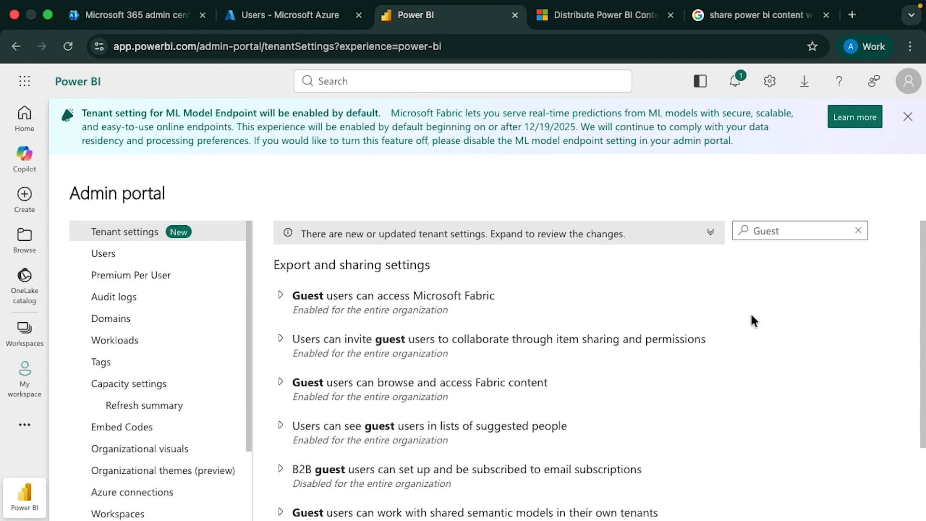
Filter by 'external', review the external data sharing settings, then expand 'Users can invite guest users'
{"action": "left_click", "coordinate": [858, 230]}
{"action": "type", "text": "e"}
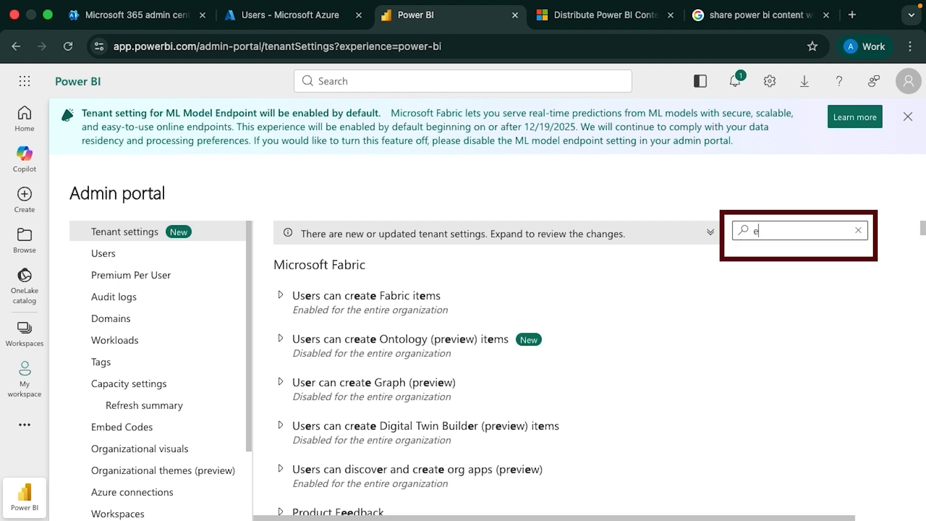
{"action": "type", "text": "x"}
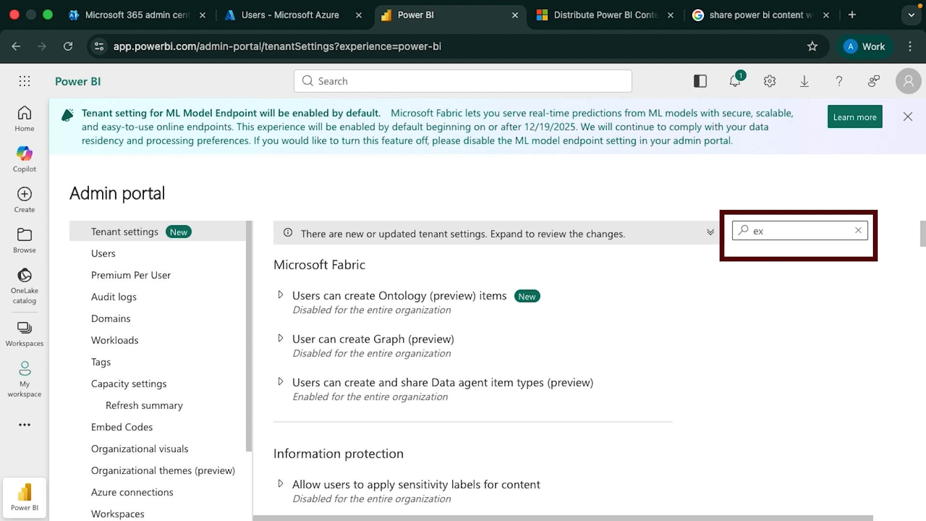
{"action": "type", "text": "ternal"}
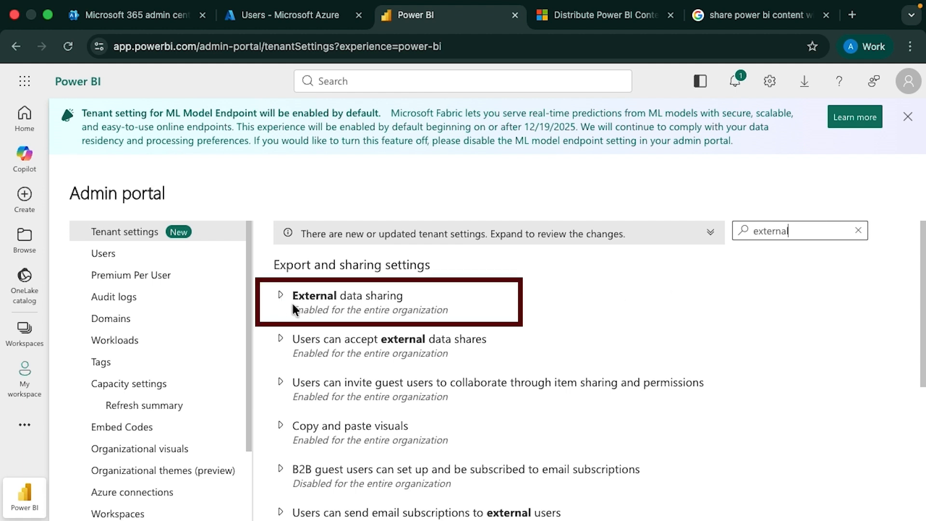
{"action": "left_click", "coordinate": [280, 295]}
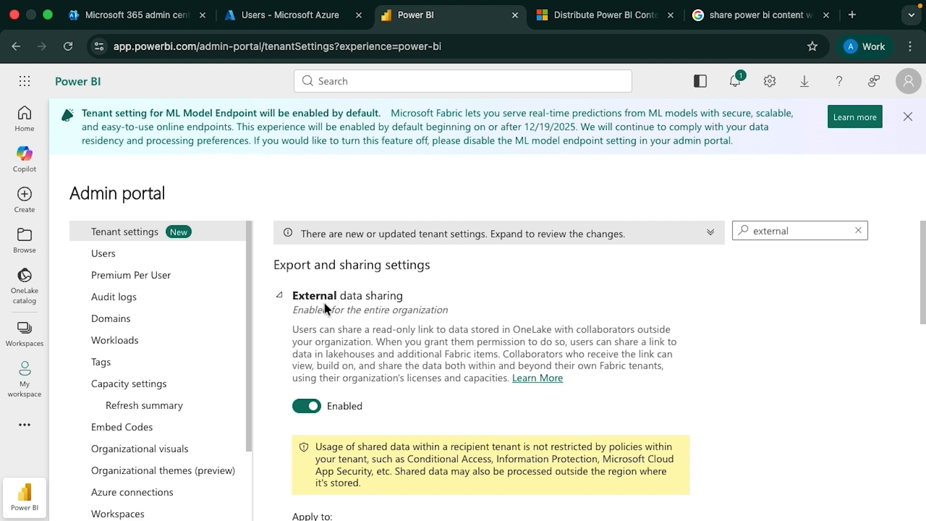
{"action": "left_click", "coordinate": [287, 300]}
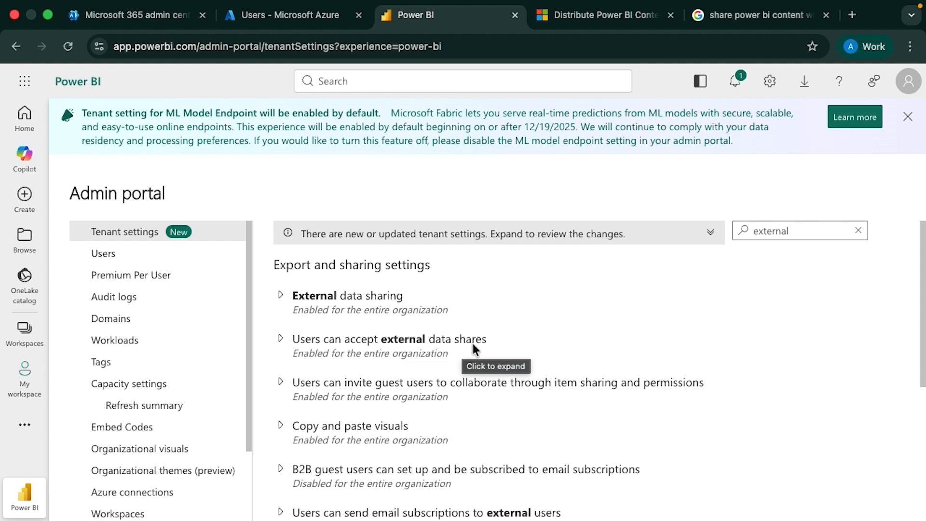
{"action": "left_click", "coordinate": [358, 342]}
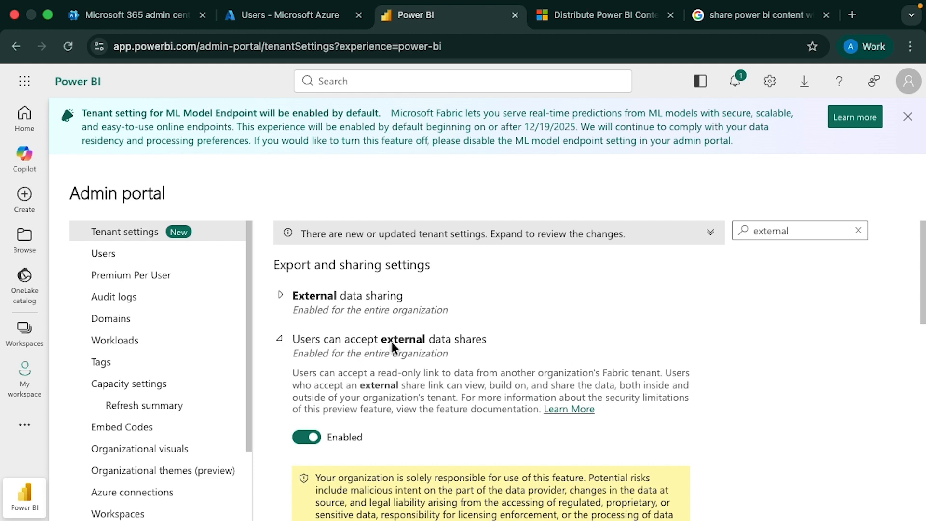
{"action": "left_click", "coordinate": [283, 346]}
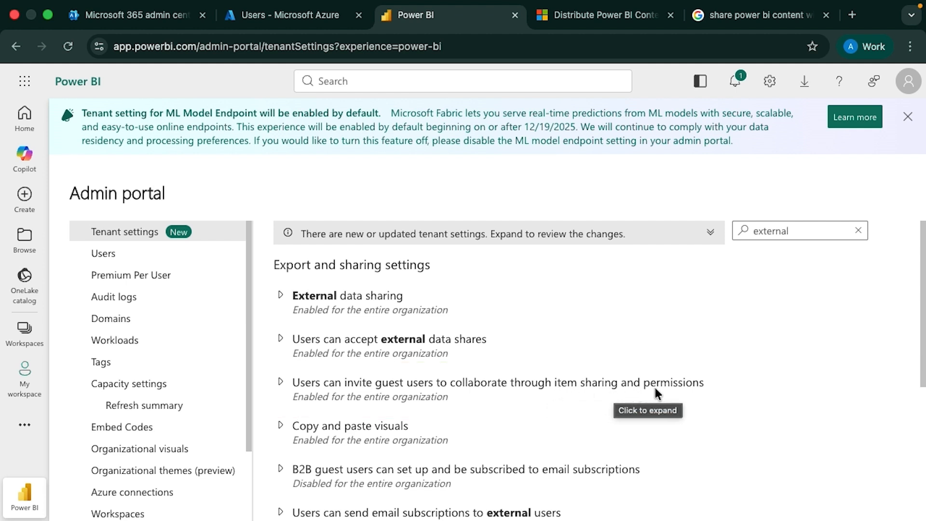
{"action": "left_click", "coordinate": [281, 382]}
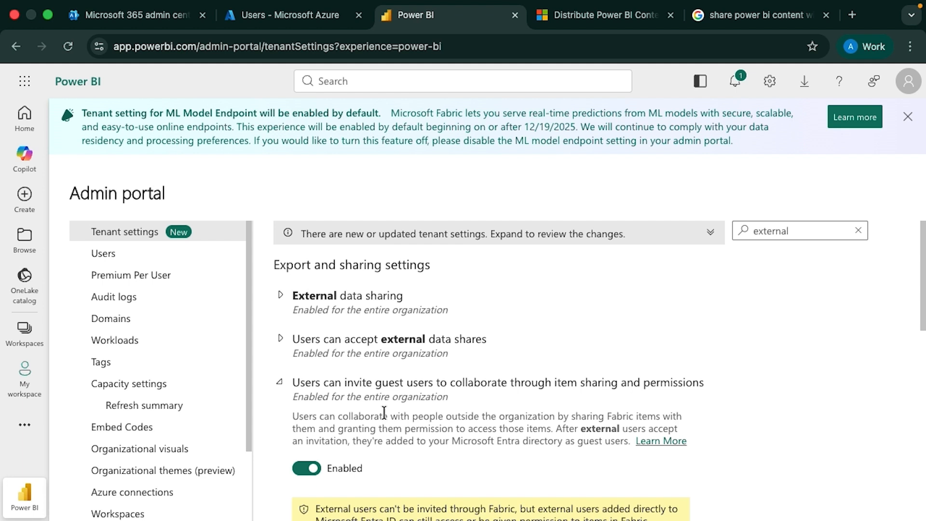
Collapse the guest-invite setting and expand 'B2B guest users can set up and be subscribed to email subscriptions'
{"action": "left_click", "coordinate": [283, 383]}
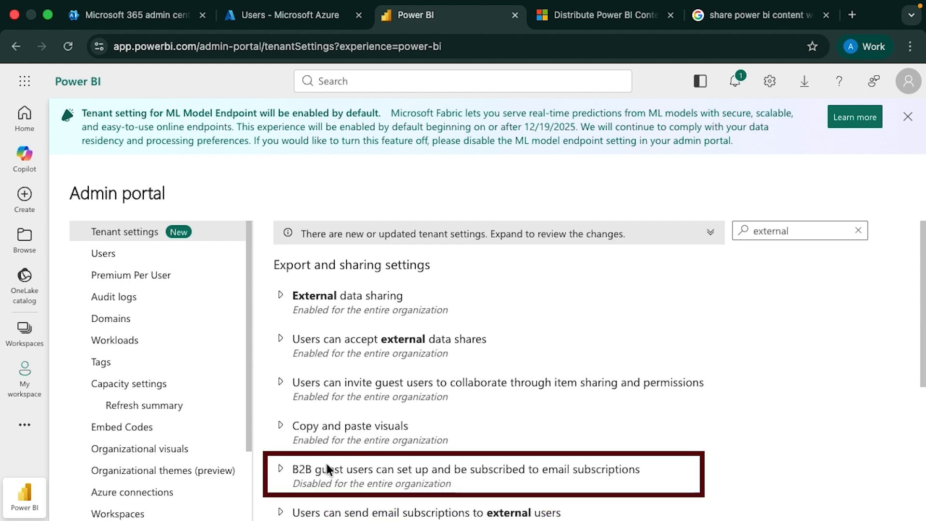
{"action": "left_click", "coordinate": [288, 468]}
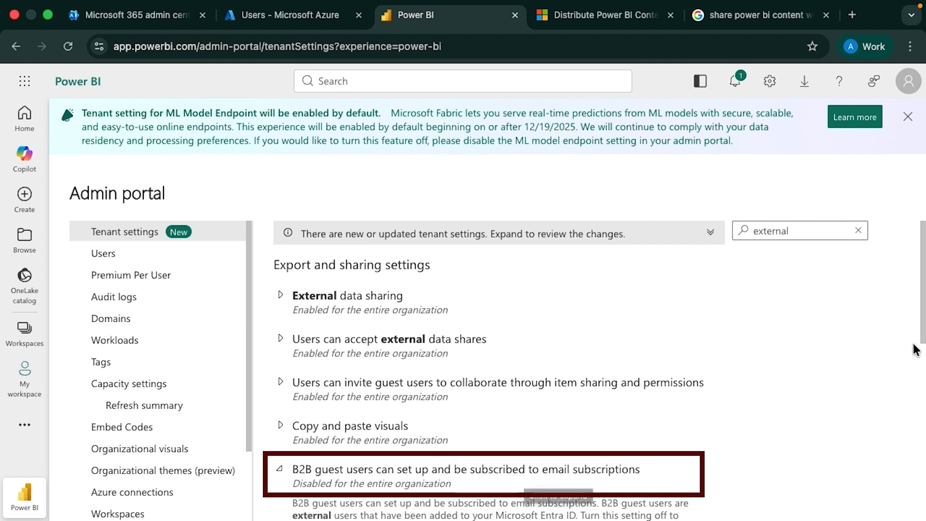
{"action": "scroll", "coordinate": [843, 346], "scroll_direction": "down", "scroll_amount": 3}
{"action": "scroll", "coordinate": [843, 341], "scroll_direction": "down", "scroll_amount": 5}
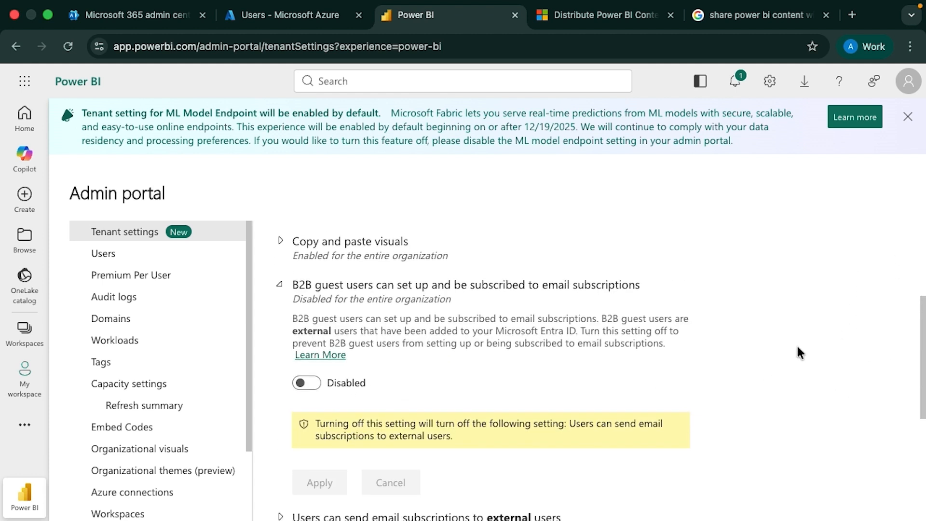
{"action": "scroll", "coordinate": [796, 348], "scroll_direction": "down", "scroll_amount": 5}
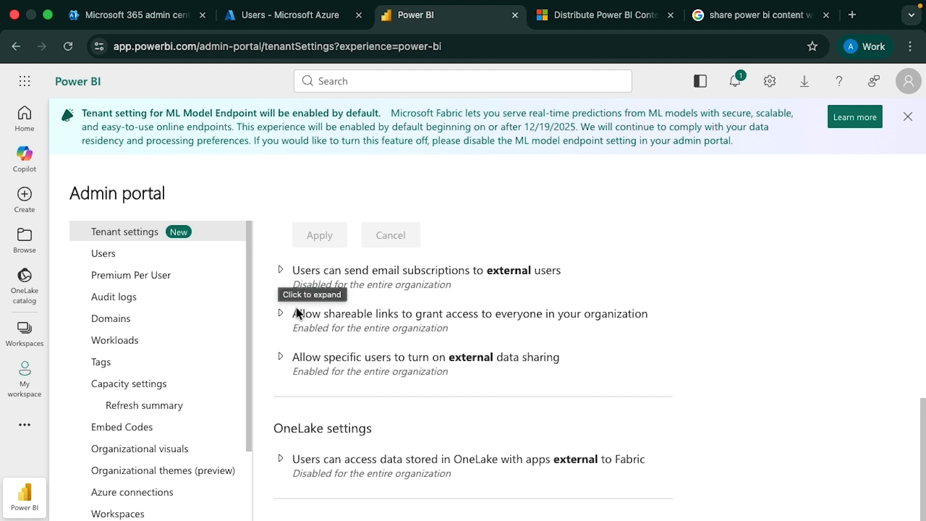
Expand 'Allow specific users to turn on external data sharing' and toggle its Apply to options
{"action": "left_click", "coordinate": [338, 358]}
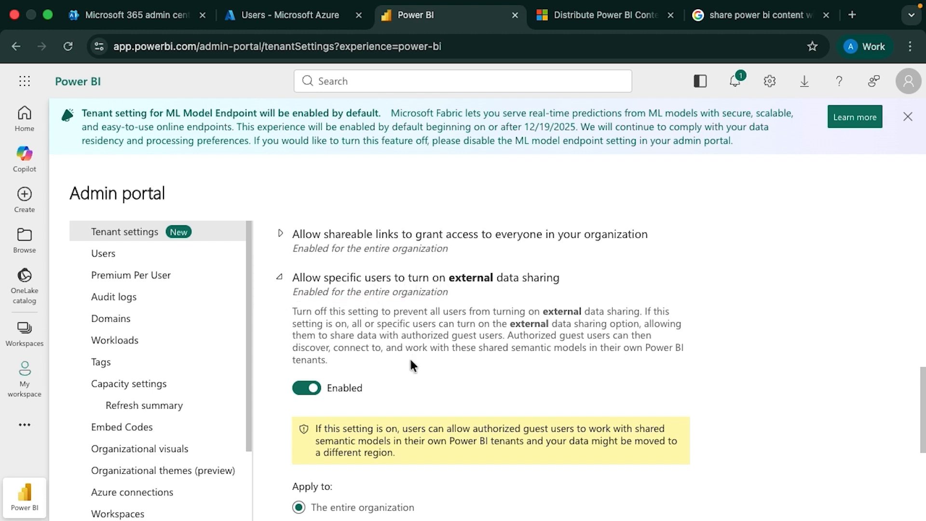
{"action": "scroll", "coordinate": [405, 365], "scroll_direction": "down", "scroll_amount": 1}
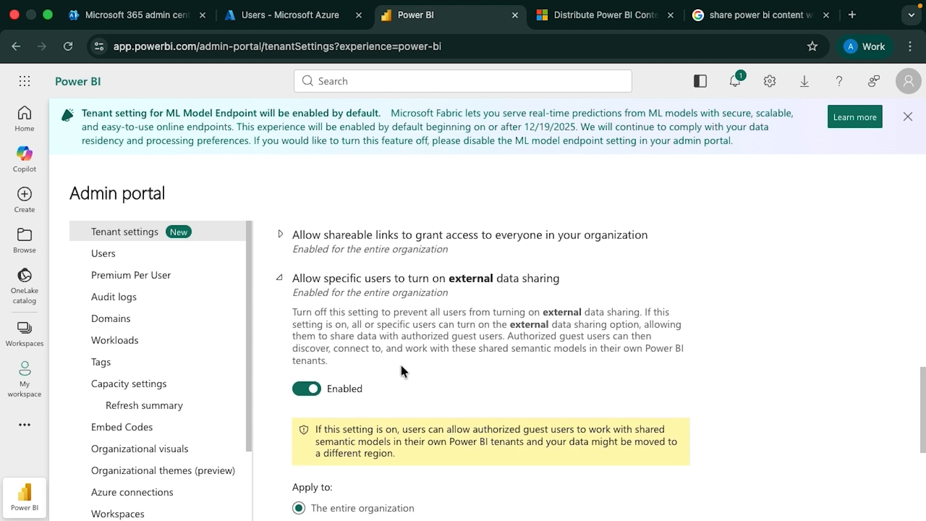
{"action": "scroll", "coordinate": [401, 363], "scroll_direction": "down", "scroll_amount": 5}
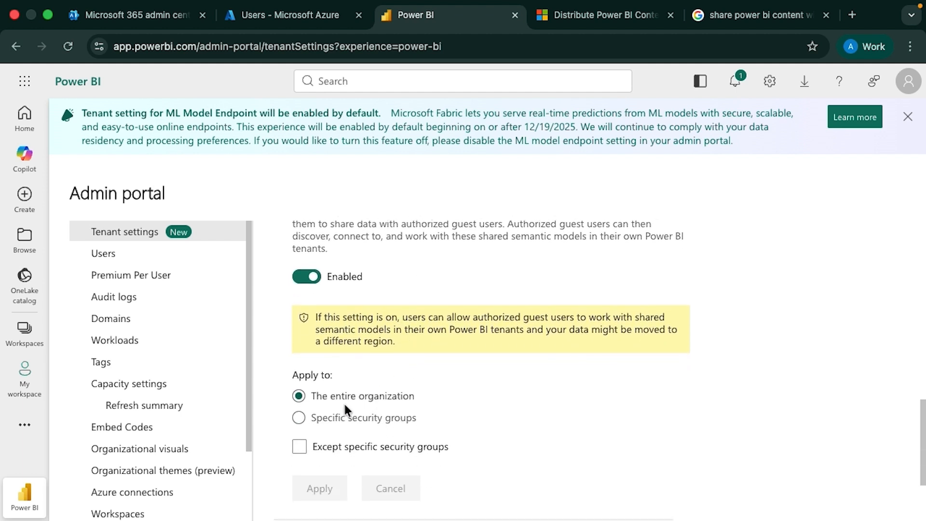
{"action": "left_click", "coordinate": [328, 419]}
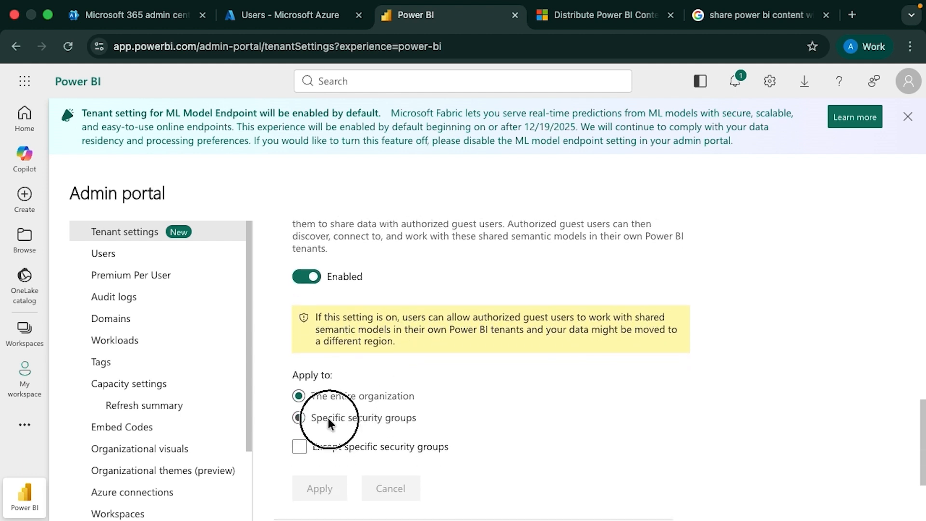
{"action": "left_click", "coordinate": [301, 399]}
{"action": "scroll", "coordinate": [427, 349], "scroll_direction": "down", "scroll_amount": 1}
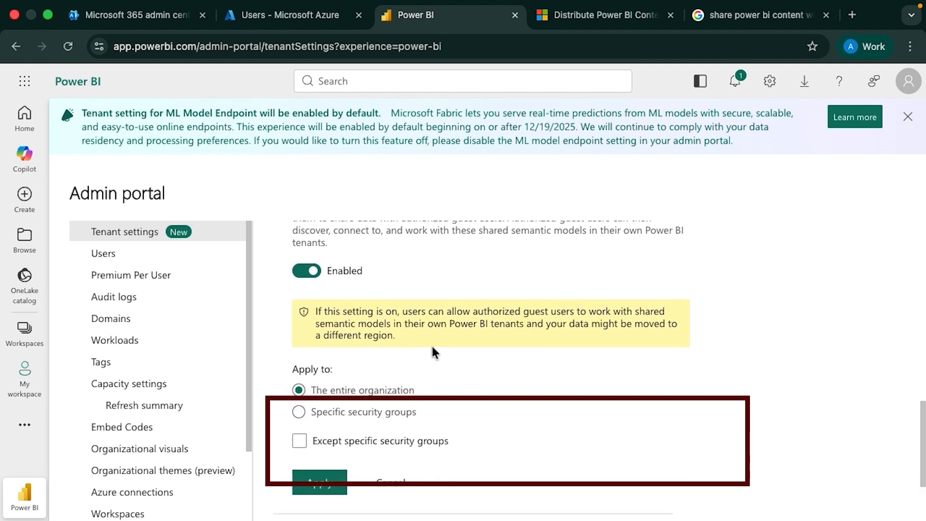
{"action": "scroll", "coordinate": [431, 309], "scroll_direction": "up", "scroll_amount": 3}
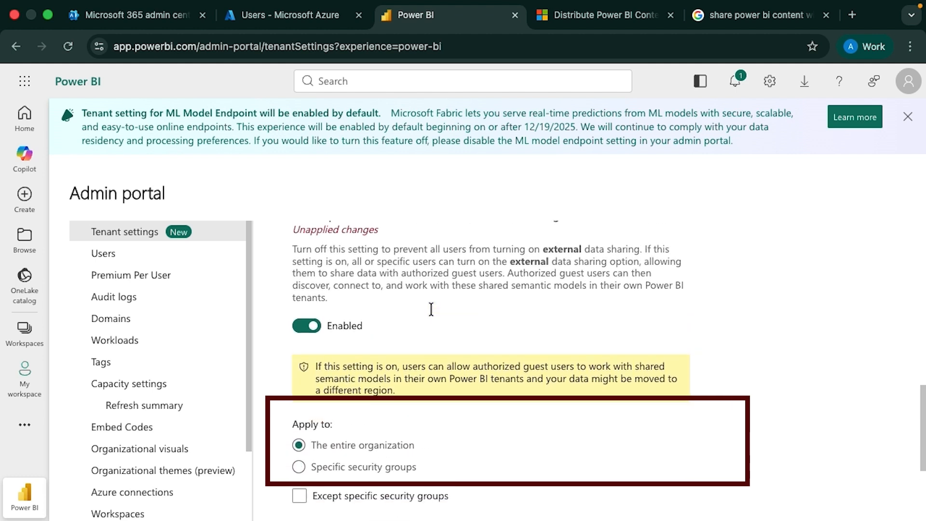
{"action": "scroll", "coordinate": [432, 316], "scroll_direction": "up", "scroll_amount": 1}
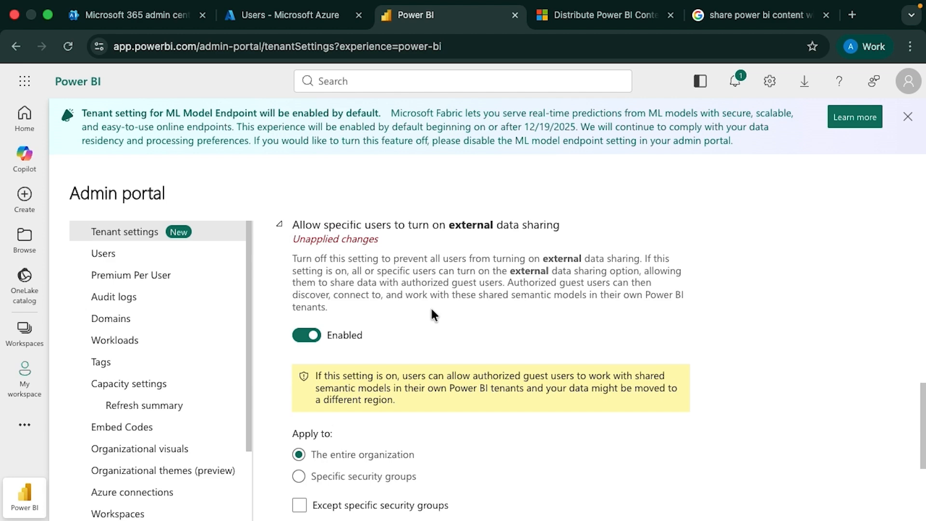
Expand the OneLake external apps setting and search the tenant settings for 'Guest'
{"action": "scroll", "coordinate": [432, 311], "scroll_direction": "down", "scroll_amount": 2}
{"action": "scroll", "coordinate": [431, 307], "scroll_direction": "down", "scroll_amount": 2}
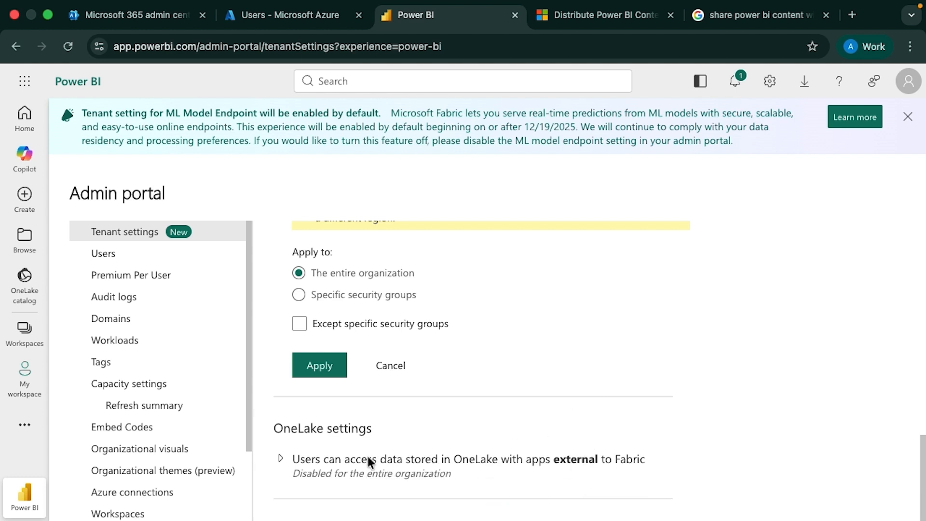
{"action": "left_click", "coordinate": [279, 458]}
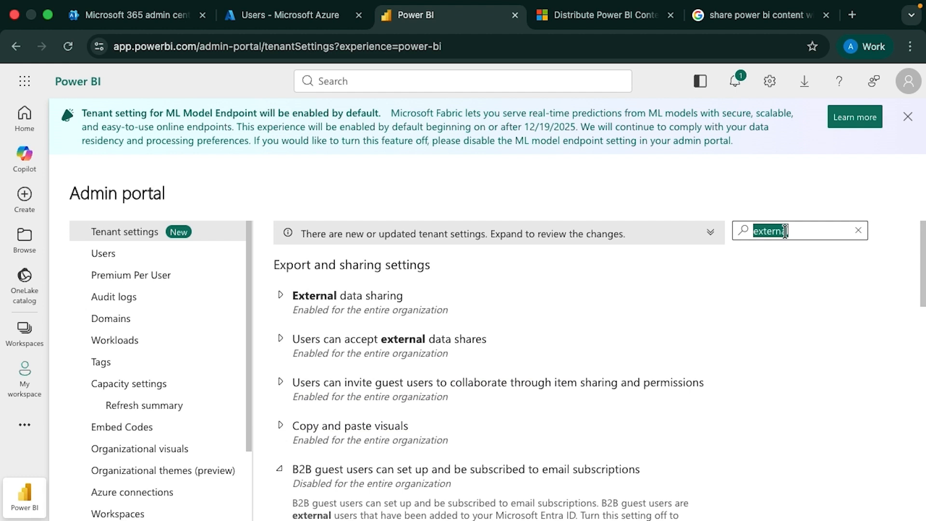
{"action": "type", "text": "Guest"}
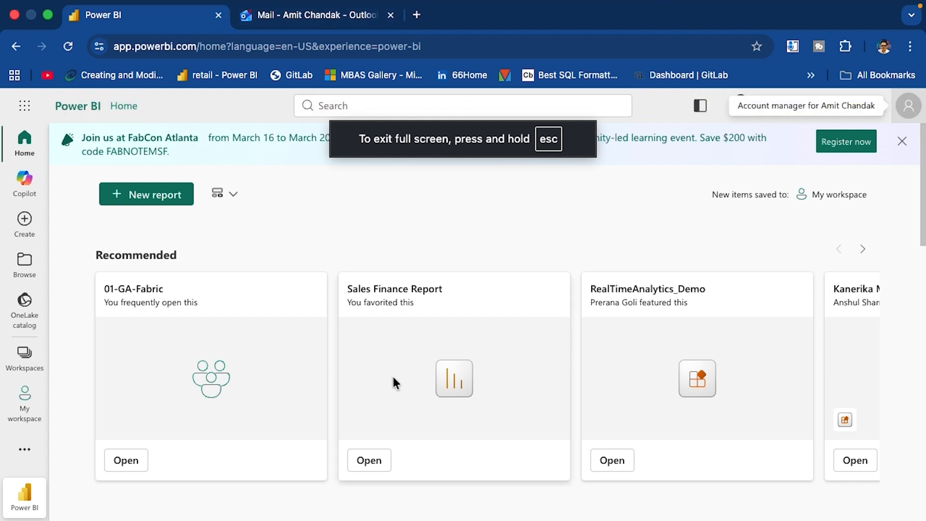
In Outlook, open the Microsoft invitation email, trust the sender, and accept the invitation
{"action": "left_click", "coordinate": [308, 224]}
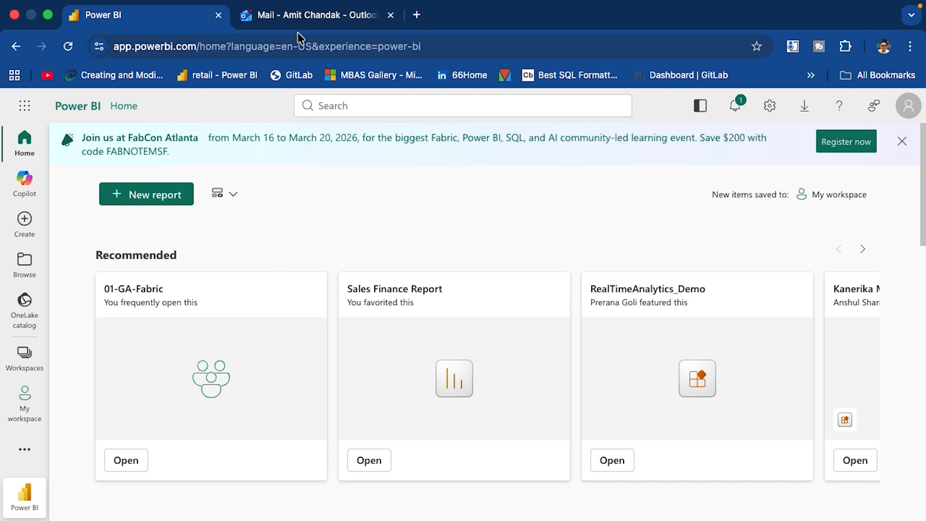
{"action": "left_click", "coordinate": [299, 16]}
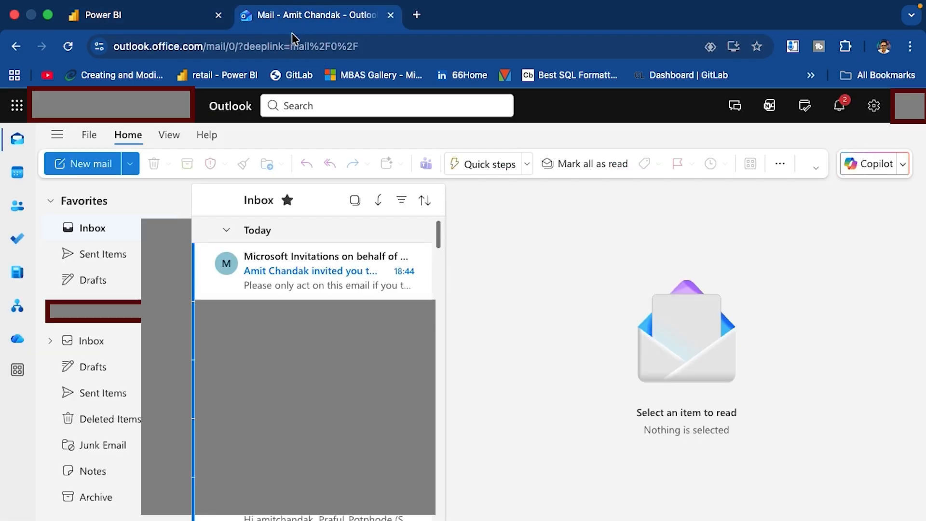
{"action": "left_click", "coordinate": [283, 274]}
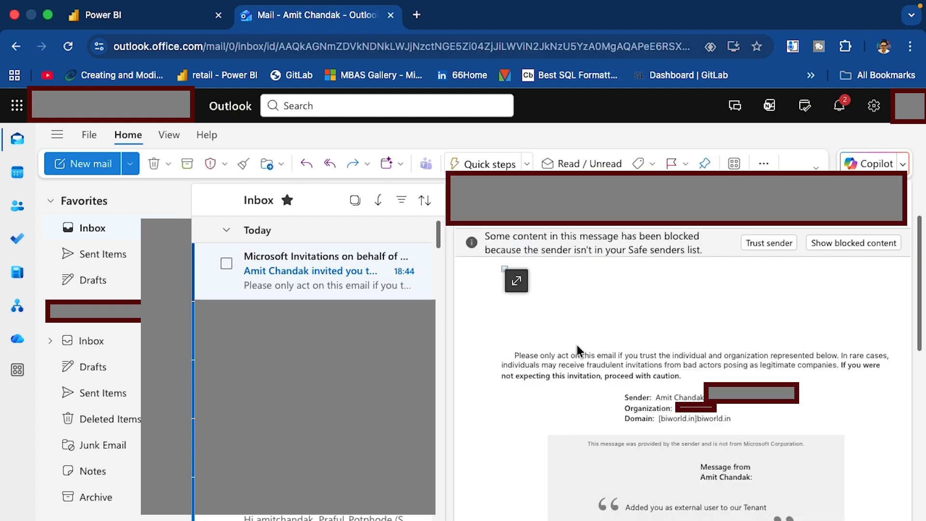
{"action": "left_click", "coordinate": [760, 244]}
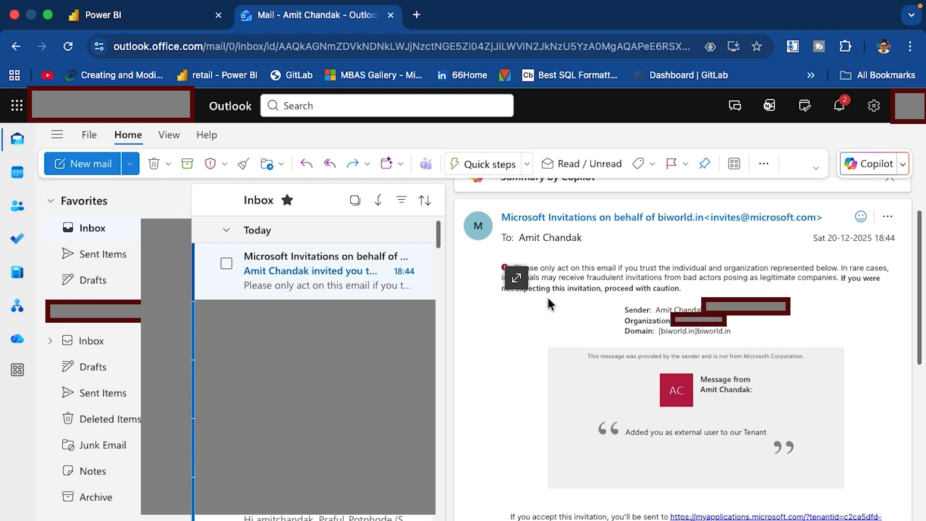
{"action": "scroll", "coordinate": [765, 374], "scroll_direction": "up", "scroll_amount": 2}
{"action": "scroll", "coordinate": [762, 372], "scroll_direction": "down", "scroll_amount": 8}
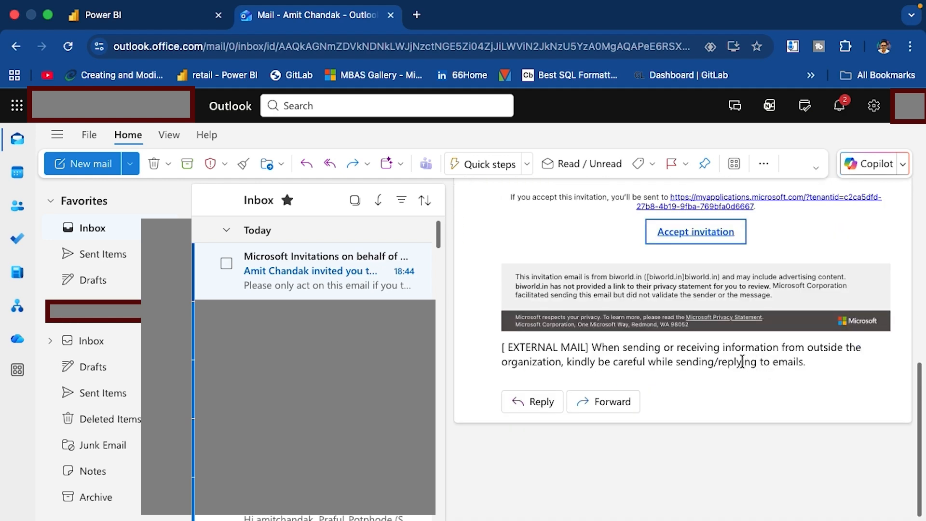
{"action": "left_click", "coordinate": [671, 231]}
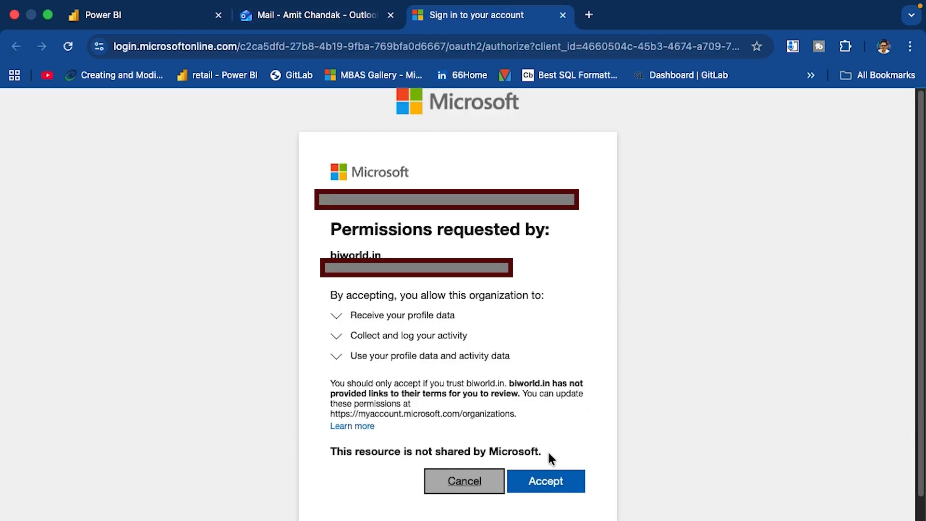
Accept the organization's permissions request, close the My Apps account panel, and return to Power BI
{"action": "left_click", "coordinate": [554, 480]}
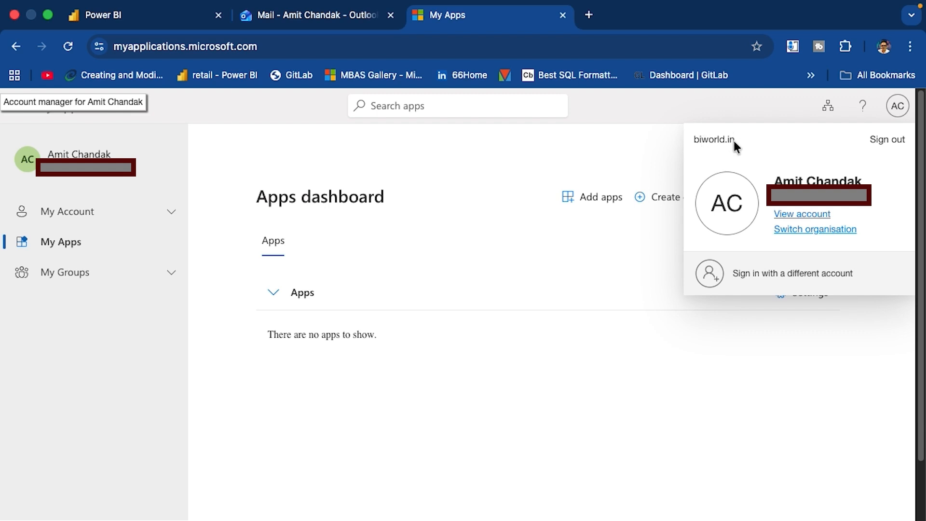
{"action": "left_click", "coordinate": [601, 154]}
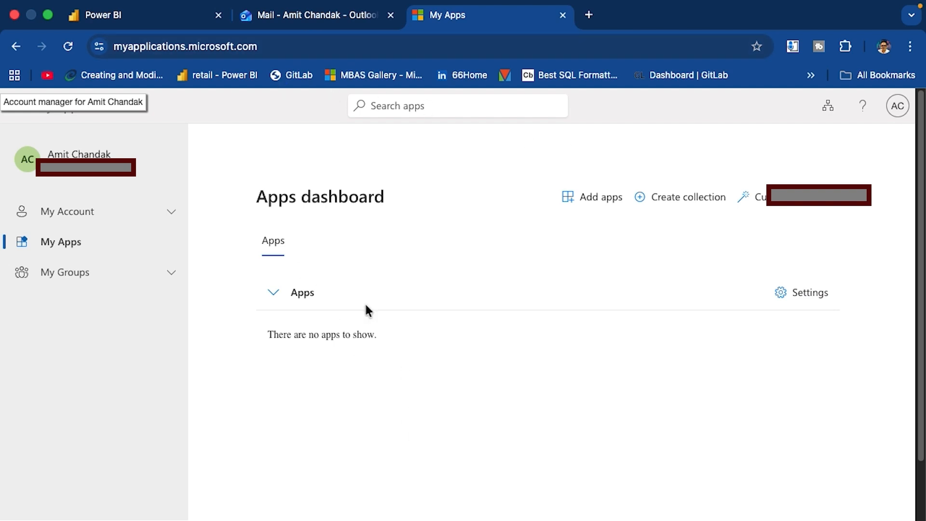
{"action": "mouse_move", "coordinate": [130, 5]}
{"action": "left_click", "coordinate": [138, 41]}
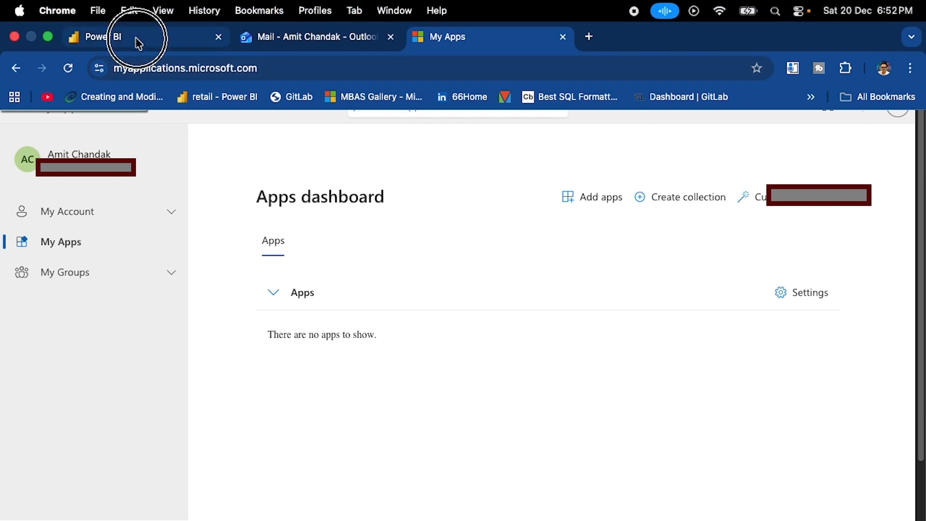
Refresh Power BI and switch the account's tenant to biworld.in from the profile menu
{"action": "scroll", "coordinate": [809, 144], "scroll_direction": "down", "scroll_amount": 15}
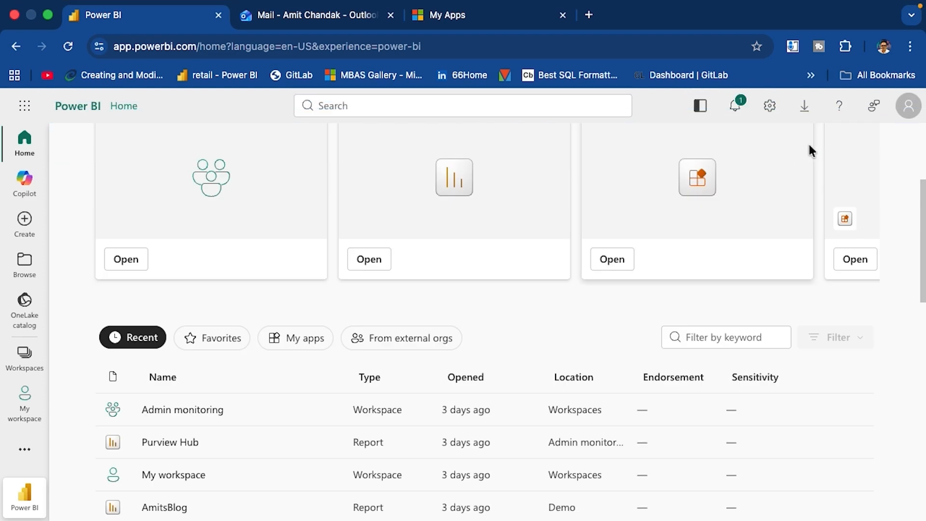
{"action": "scroll", "coordinate": [772, 218], "scroll_direction": "up", "scroll_amount": 15}
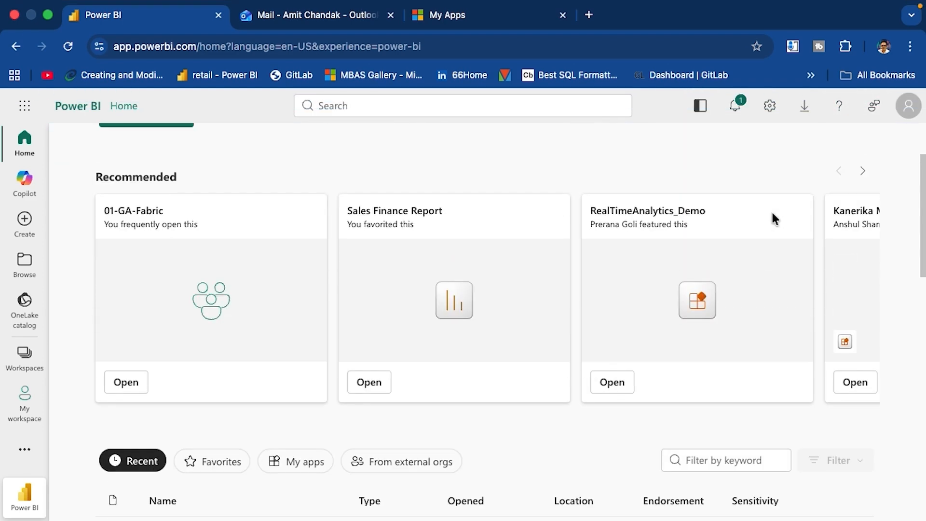
{"action": "left_click", "coordinate": [68, 46]}
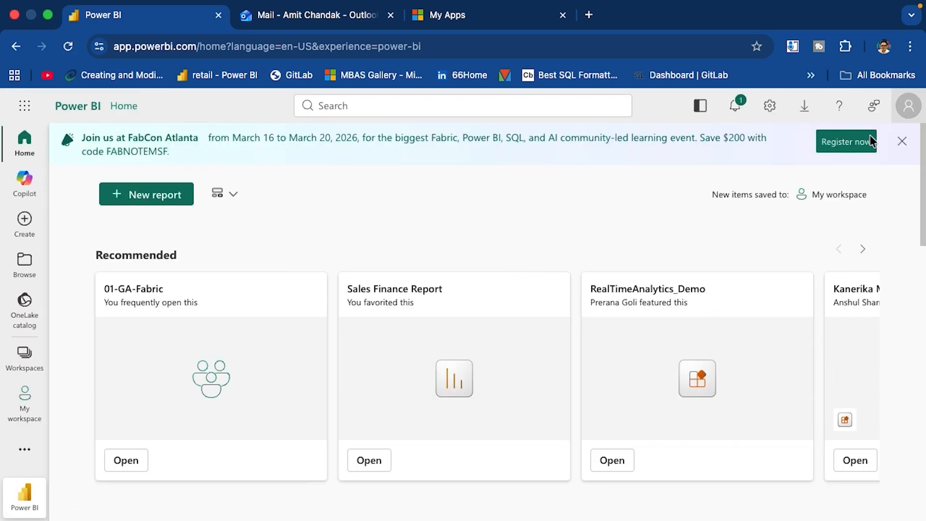
{"action": "left_click", "coordinate": [909, 107]}
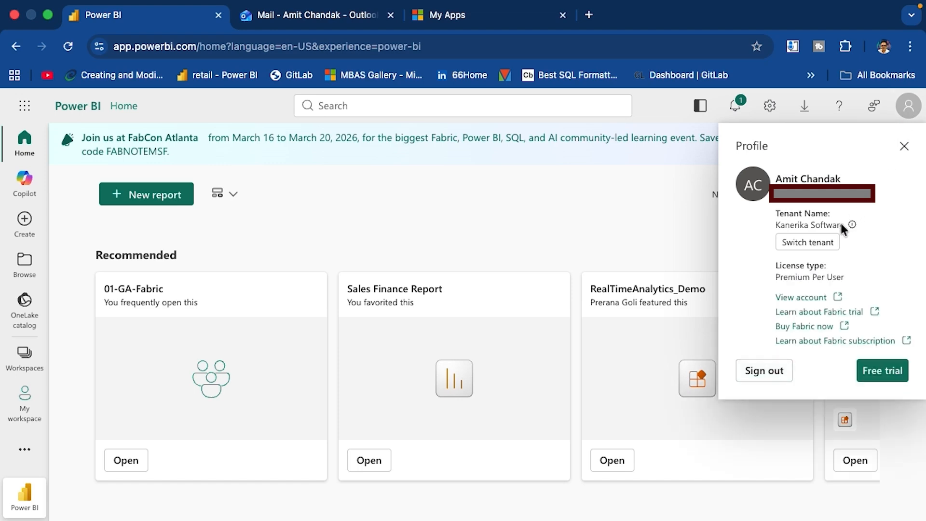
{"action": "left_click", "coordinate": [815, 243]}
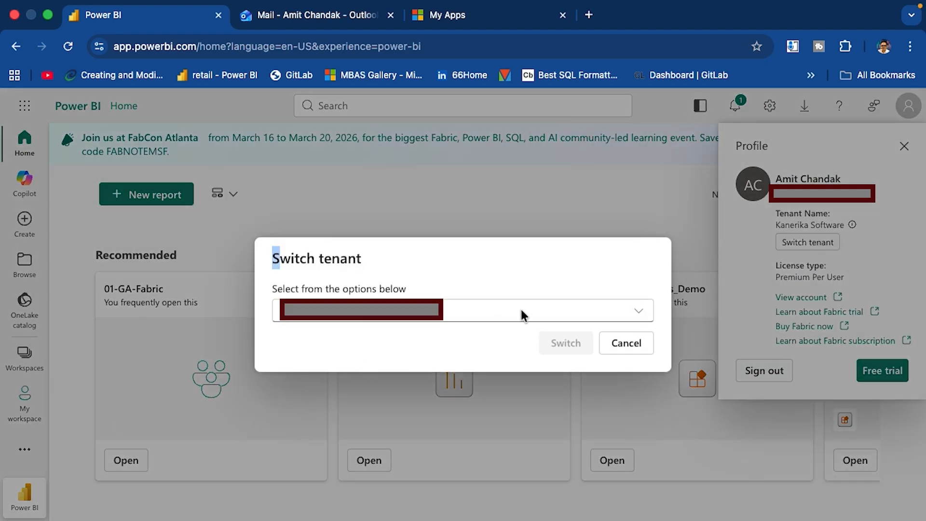
{"action": "left_click", "coordinate": [636, 313]}
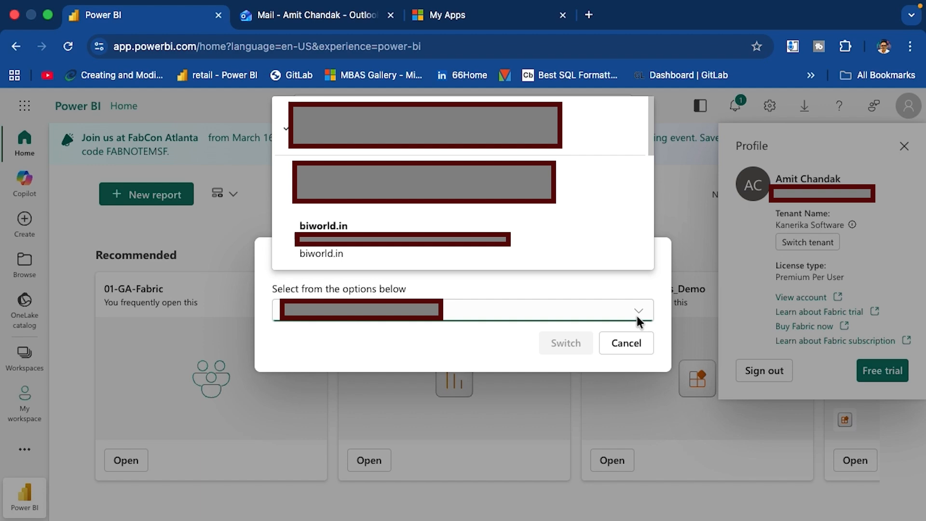
{"action": "left_click", "coordinate": [382, 248]}
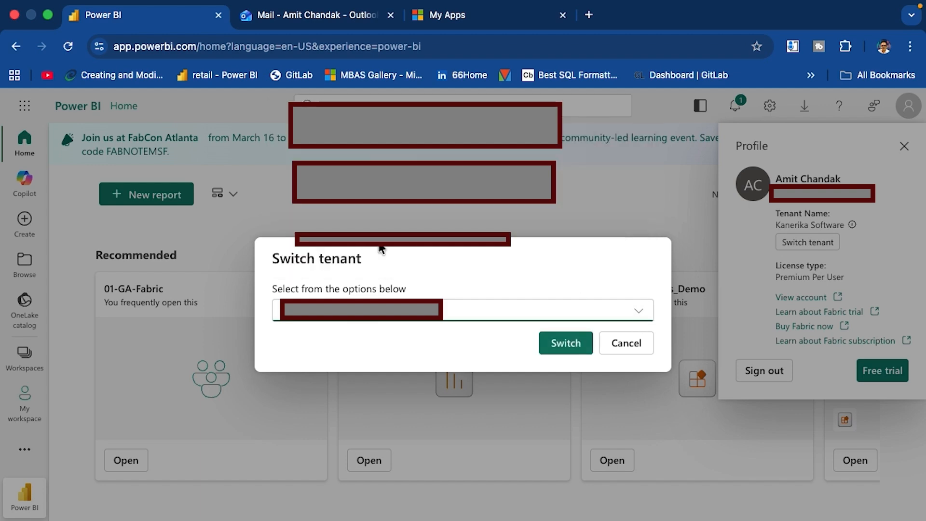
{"action": "left_click", "coordinate": [569, 344]}
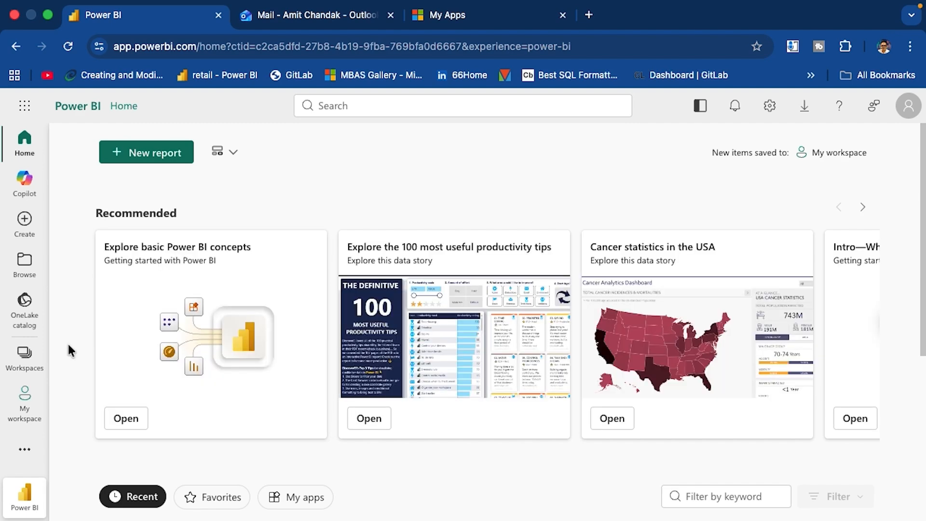
Start a new workspace named Test-001 with the description 'test'
{"action": "left_click", "coordinate": [25, 356]}
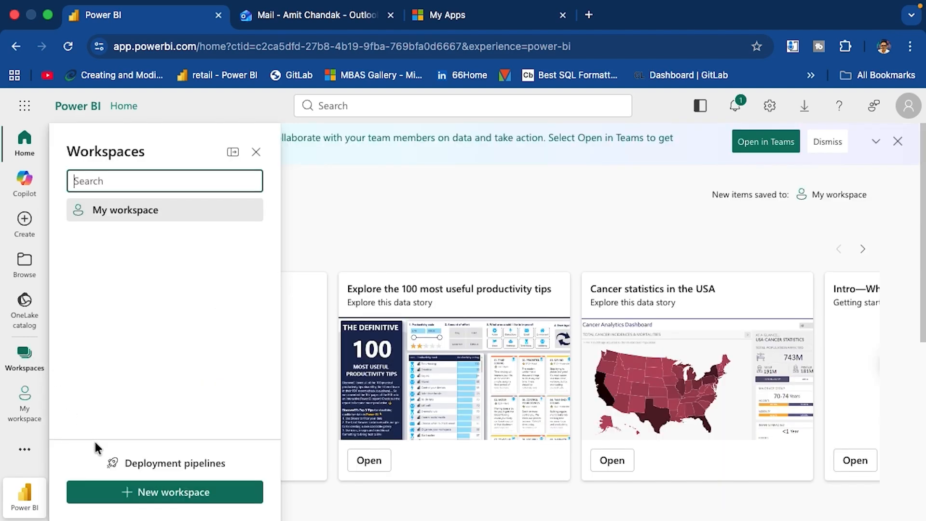
{"action": "left_click", "coordinate": [118, 493]}
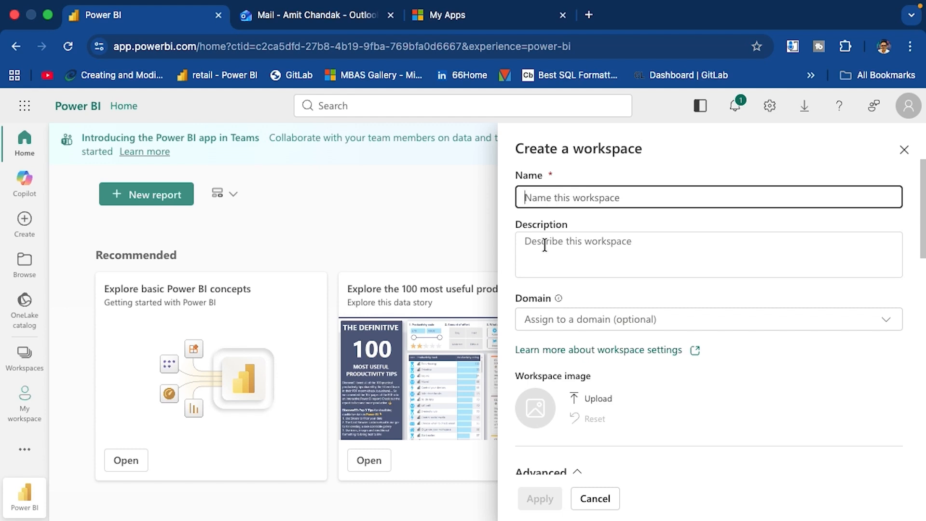
{"action": "type", "text": "Test"}
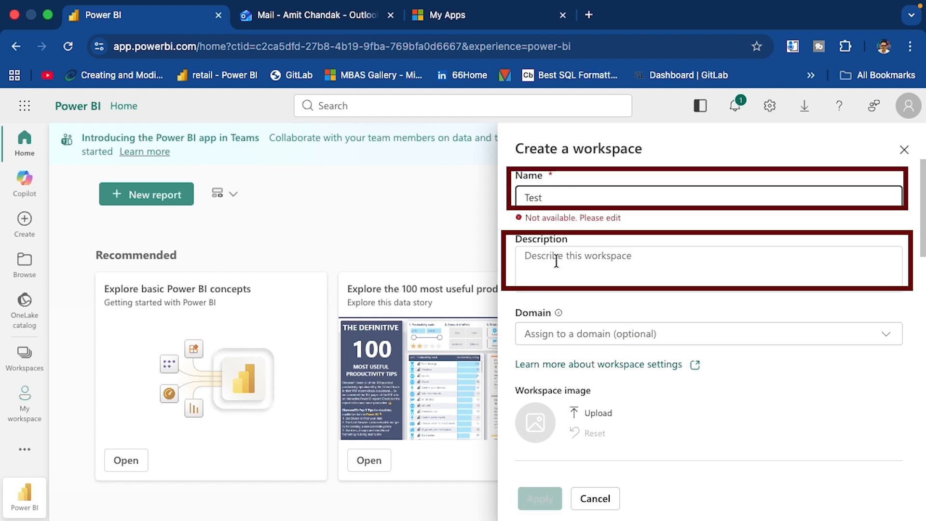
{"action": "left_click", "coordinate": [569, 279]}
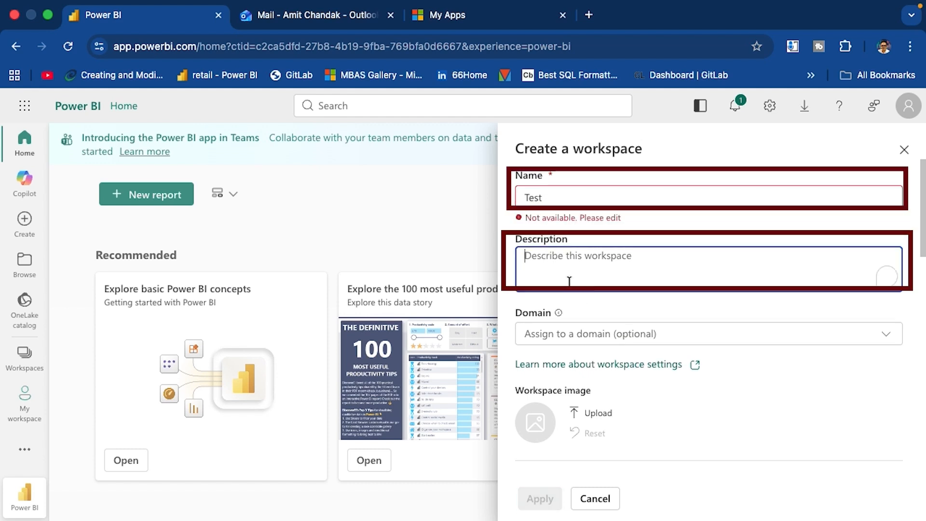
{"action": "left_click", "coordinate": [555, 200]}
{"action": "type", "text": "-001"}
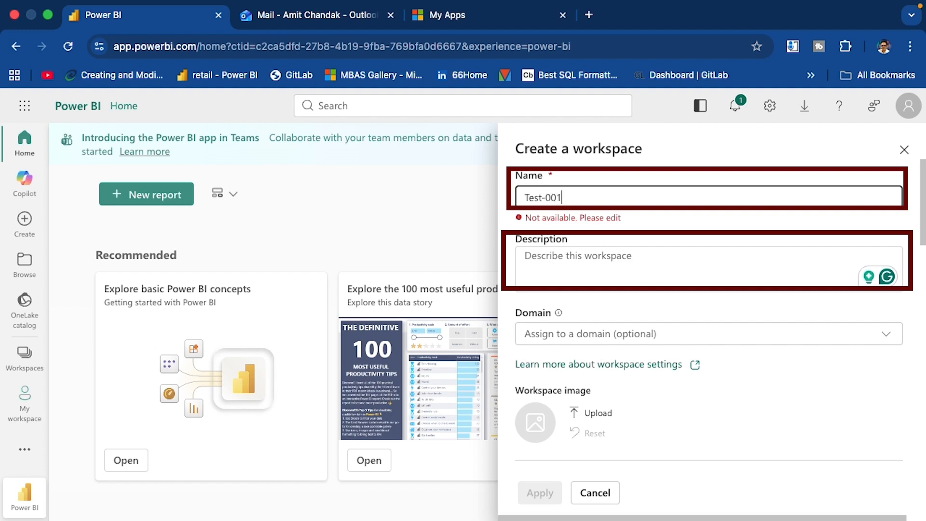
{"action": "left_click", "coordinate": [559, 263]}
{"action": "type", "text": "test"}
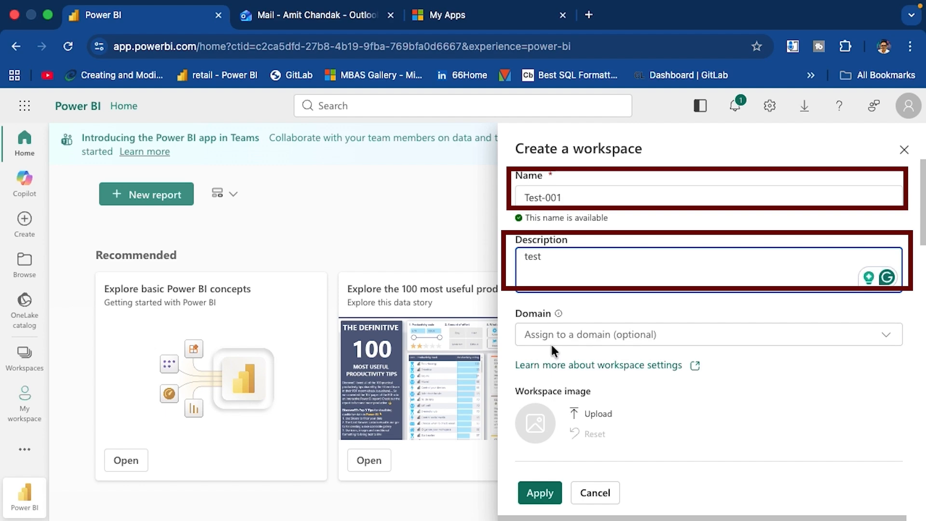
Set the Trial license on the Central India trial capacity and create the workspace
{"action": "left_click_drag", "start_coordinate": [923, 221], "coordinate": [922, 404]}
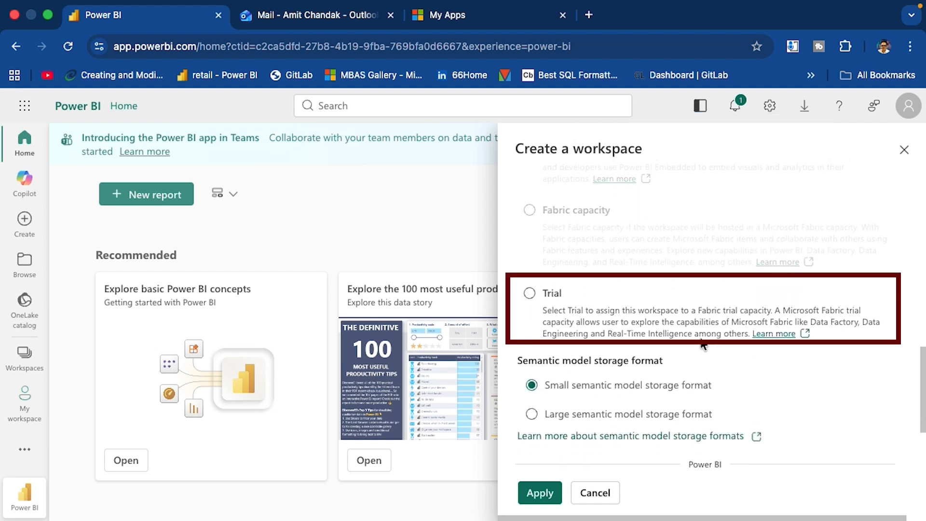
{"action": "left_click", "coordinate": [530, 293]}
{"action": "scroll", "coordinate": [632, 293], "scroll_direction": "up", "scroll_amount": 1}
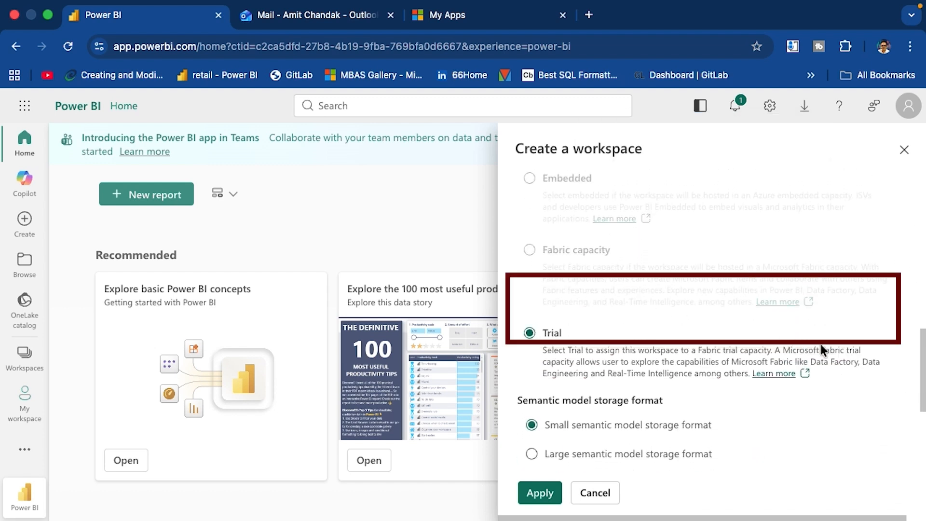
{"action": "left_click_drag", "start_coordinate": [923, 358], "coordinate": [923, 400]}
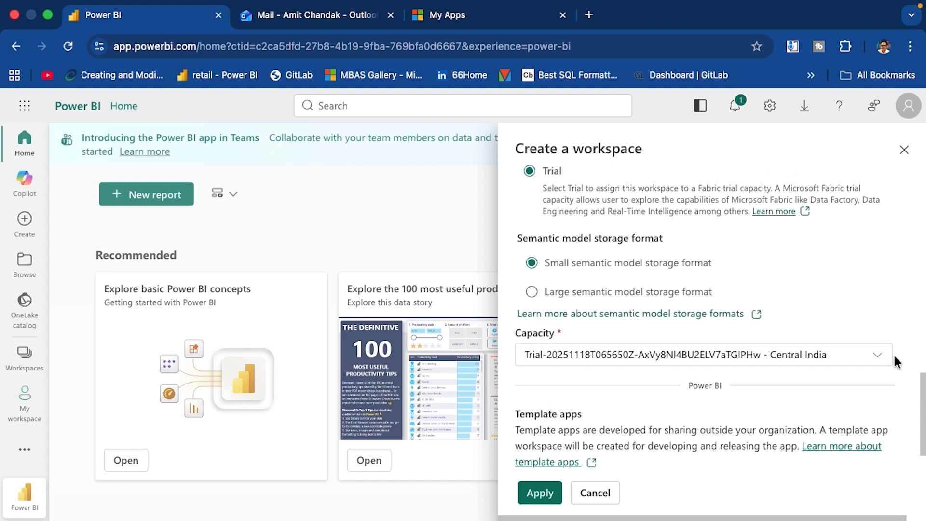
{"action": "left_click", "coordinate": [881, 356]}
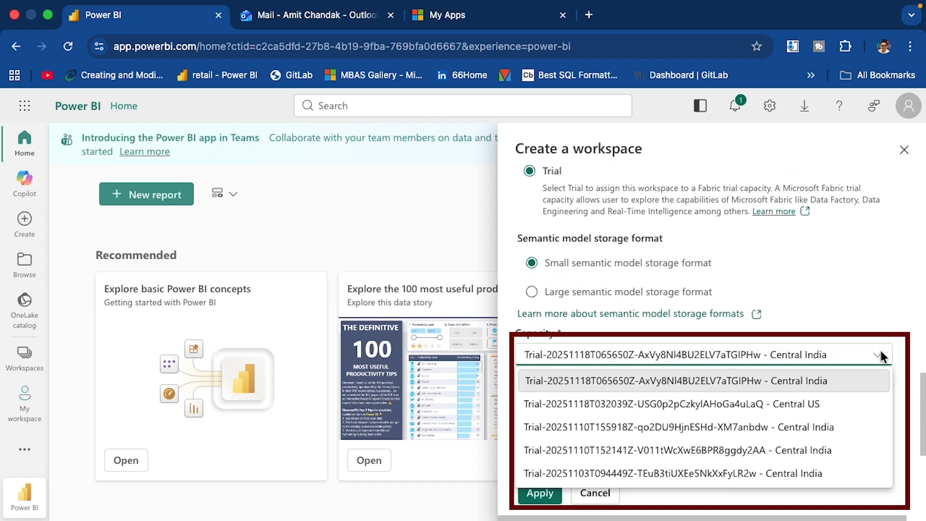
{"action": "left_click", "coordinate": [677, 382]}
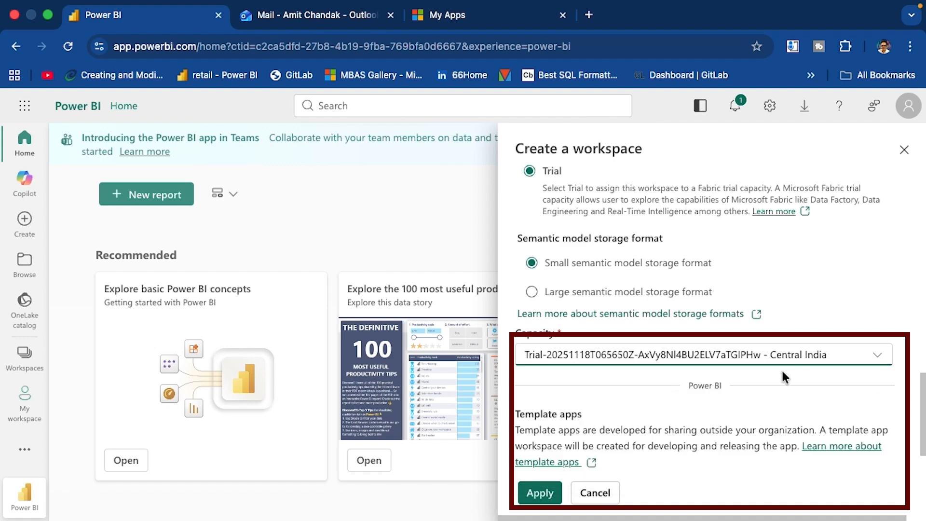
{"action": "scroll", "coordinate": [915, 420], "scroll_direction": "down", "scroll_amount": 2}
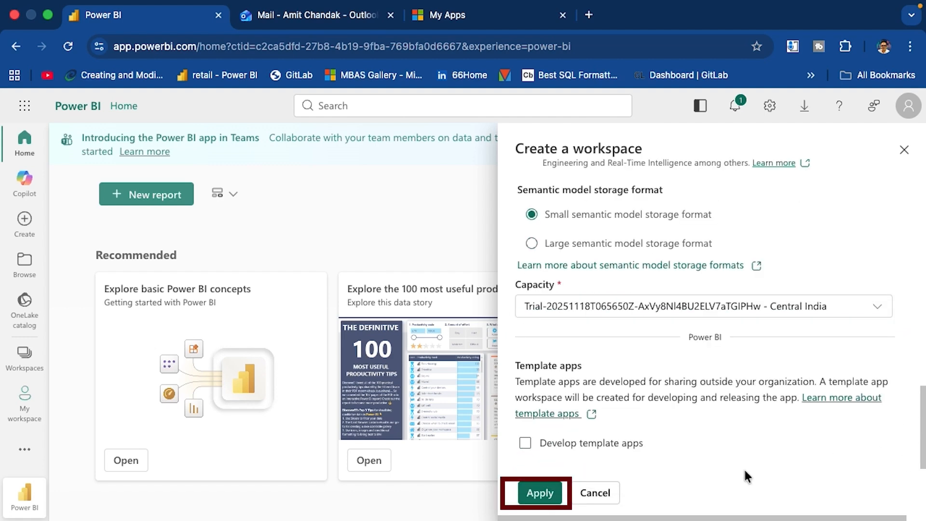
{"action": "left_click", "coordinate": [544, 496]}
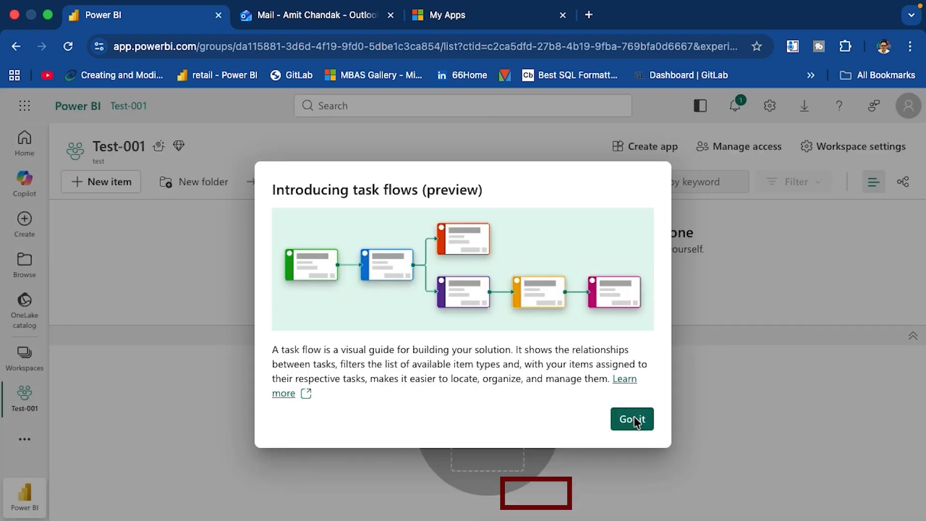
Dismiss the task flows introduction, glance at Test-001's access list, then return to the admin window
{"action": "left_click", "coordinate": [632, 419]}
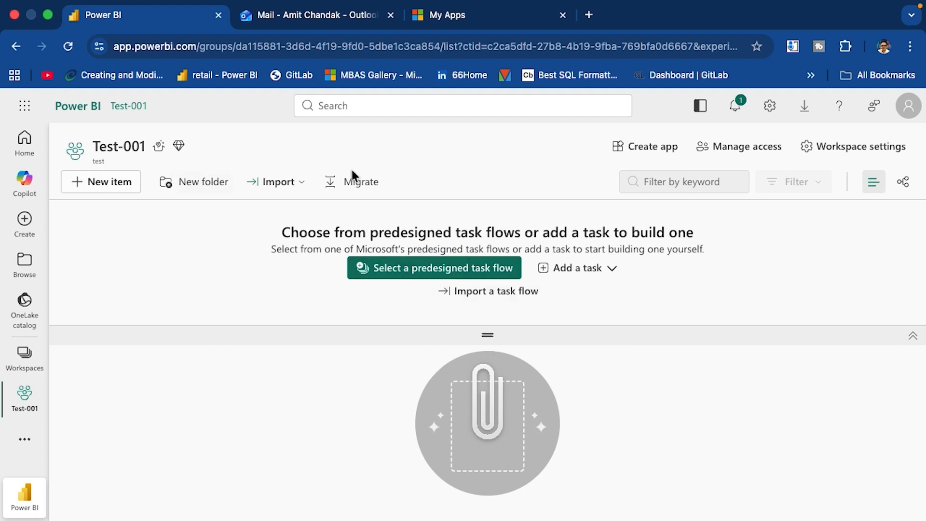
{"action": "left_click", "coordinate": [833, 145]}
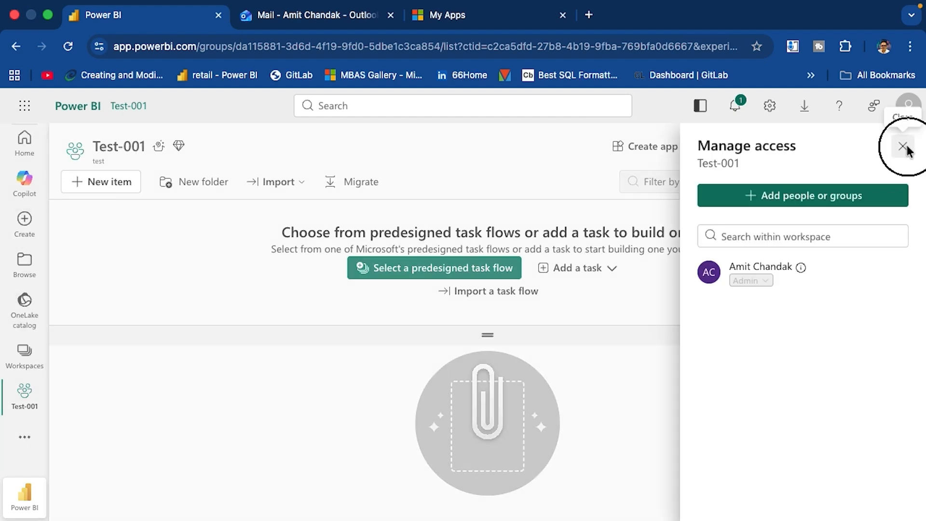
{"action": "left_click", "coordinate": [907, 144]}
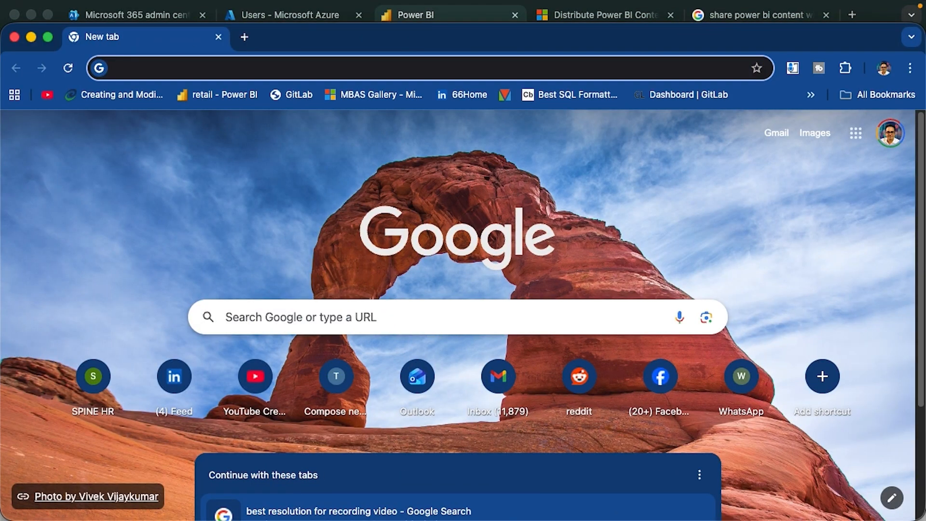
{"action": "left_click", "coordinate": [401, 18]}
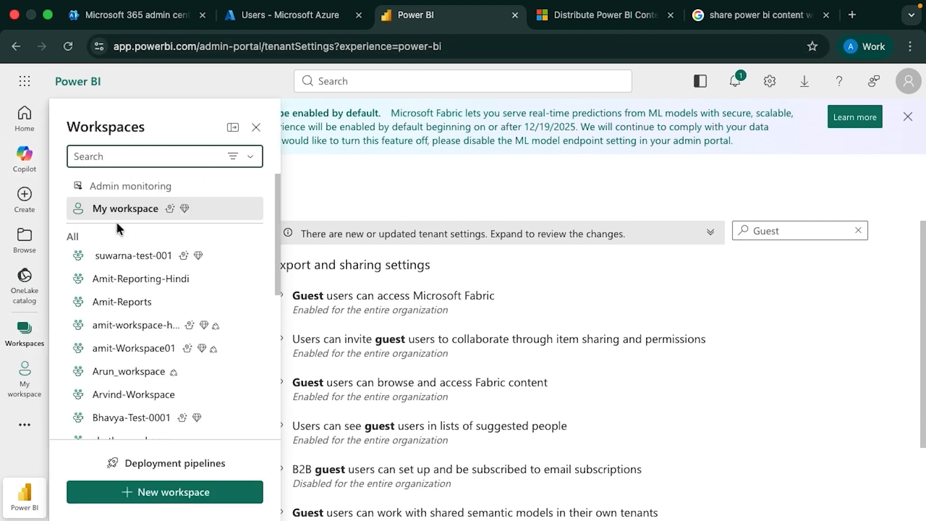
Start a new workspace named Test-002 and paste in its description
{"action": "left_click", "coordinate": [126, 490]}
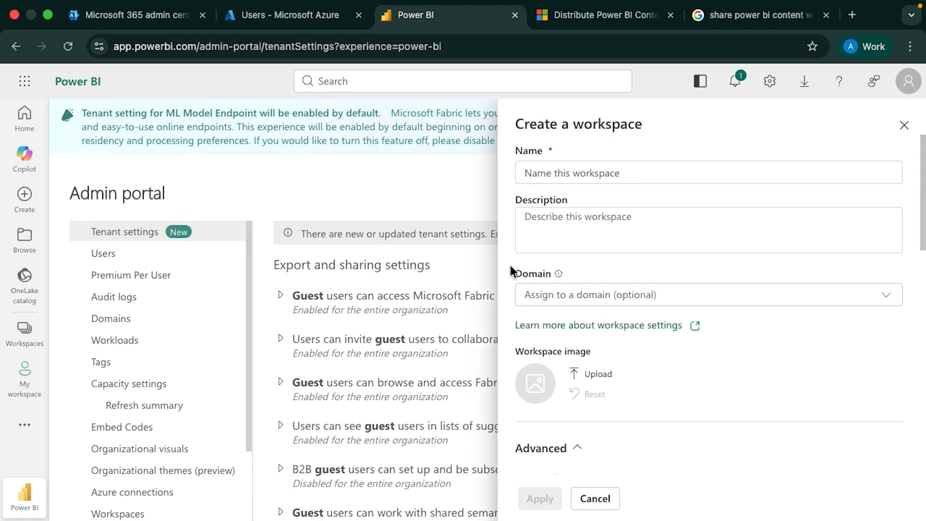
{"action": "type", "text": "Test-002"}
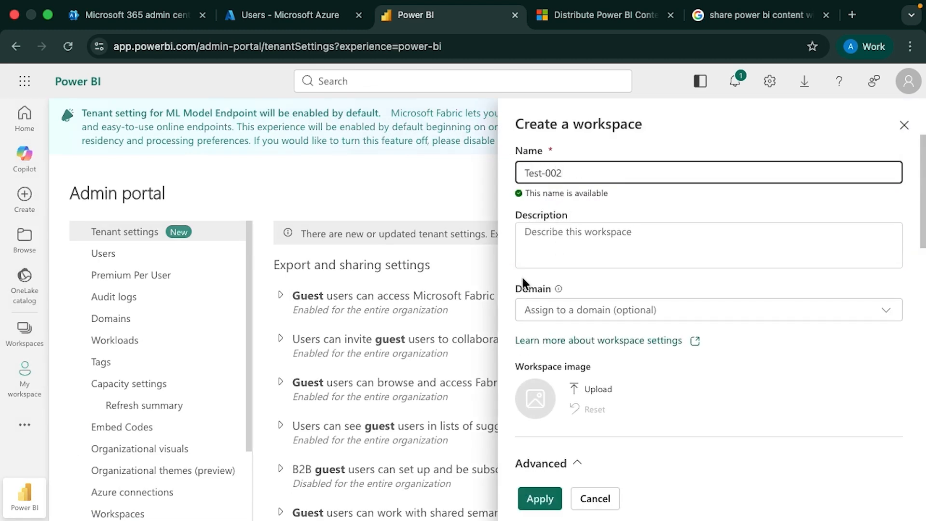
{"action": "key", "text": "Tab"}
{"action": "key", "text": "ctrl+v"}
{"action": "scroll", "coordinate": [735, 288], "scroll_direction": "down", "scroll_amount": 10}
{"action": "scroll", "coordinate": [735, 292], "scroll_direction": "down", "scroll_amount": 2}
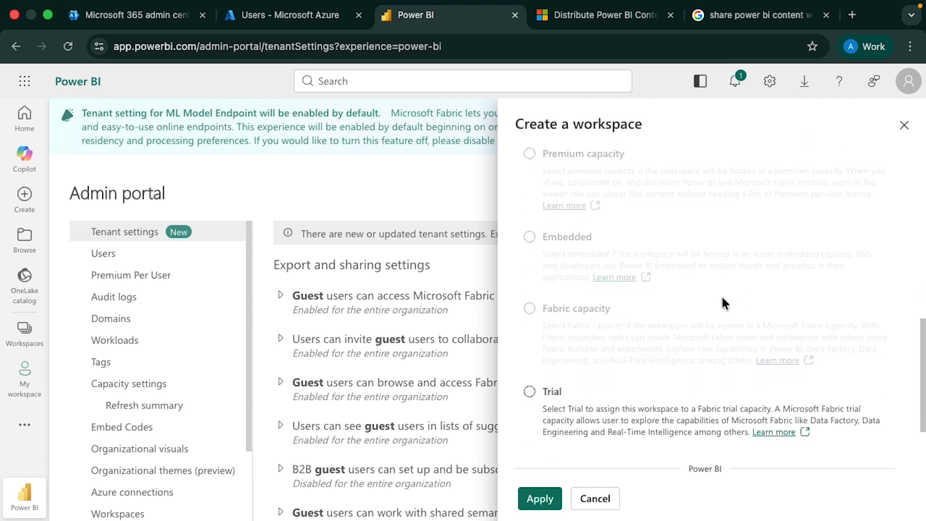
Choose Trial licensing on the Central US trial capacity and create the workspace
{"action": "left_click", "coordinate": [541, 391]}
{"action": "scroll", "coordinate": [624, 342], "scroll_direction": "down", "scroll_amount": 5}
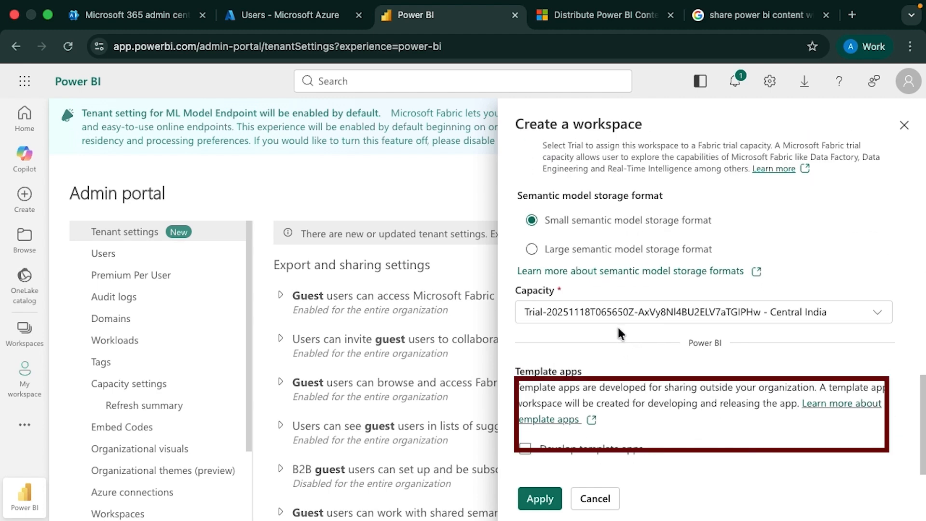
{"action": "left_click", "coordinate": [610, 320]}
{"action": "left_click", "coordinate": [582, 358]}
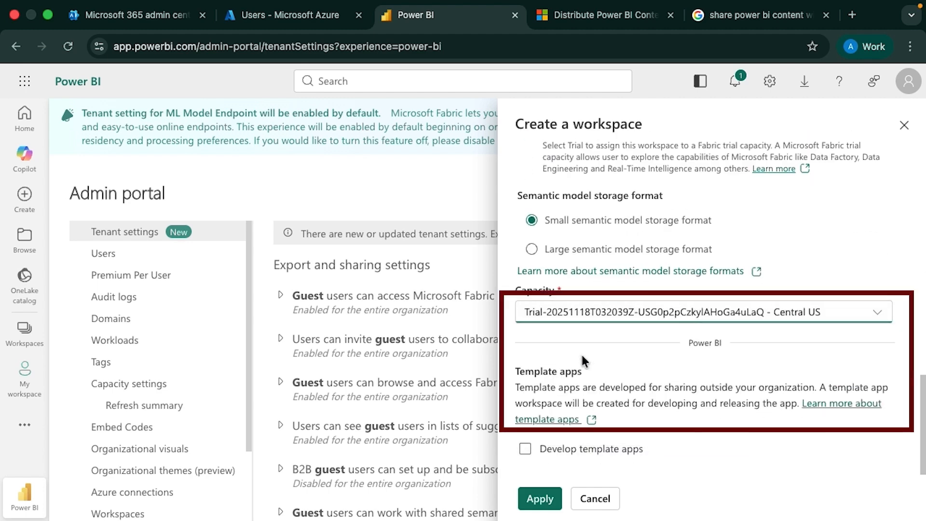
{"action": "left_click", "coordinate": [618, 315]}
{"action": "scroll", "coordinate": [574, 388], "scroll_direction": "up", "scroll_amount": 10}
{"action": "left_click", "coordinate": [537, 497]}
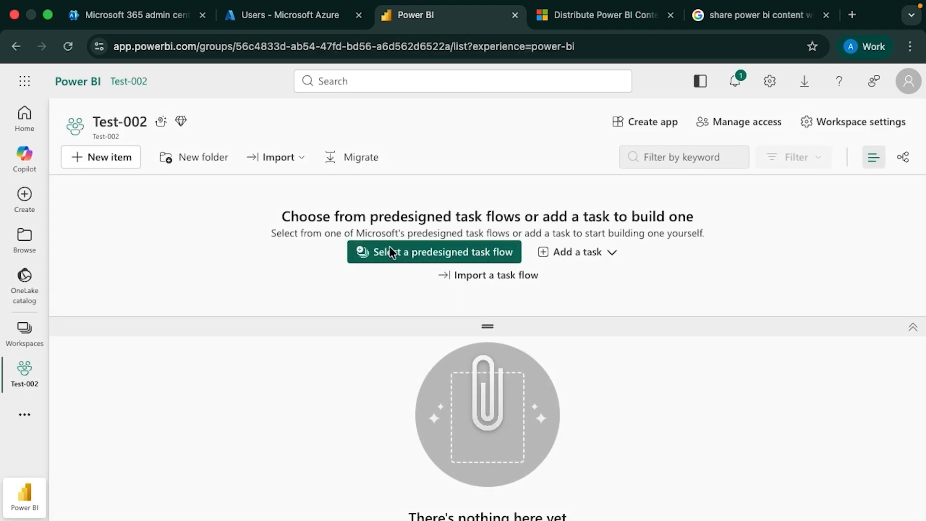
Grant the guest user, found by e-mail, Admin access to the Test-002 workspace
{"action": "left_click", "coordinate": [763, 127]}
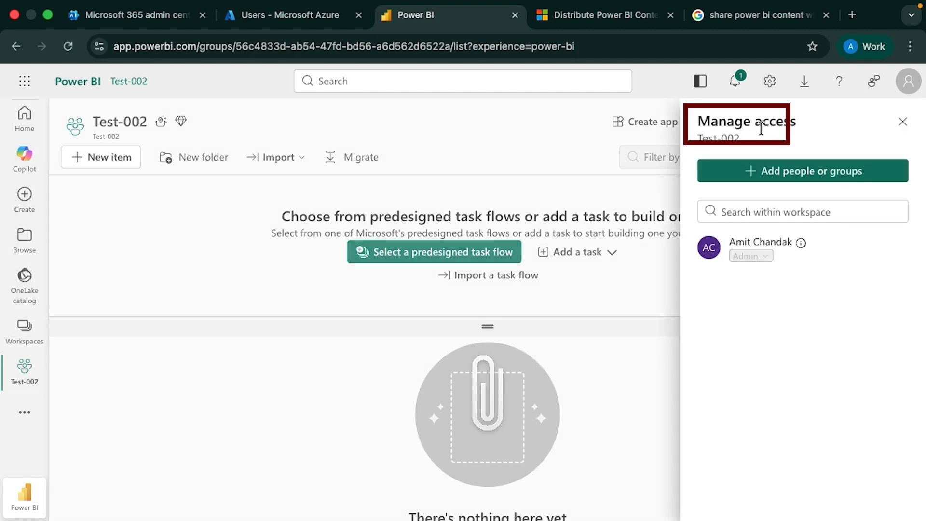
{"action": "left_click", "coordinate": [757, 177]}
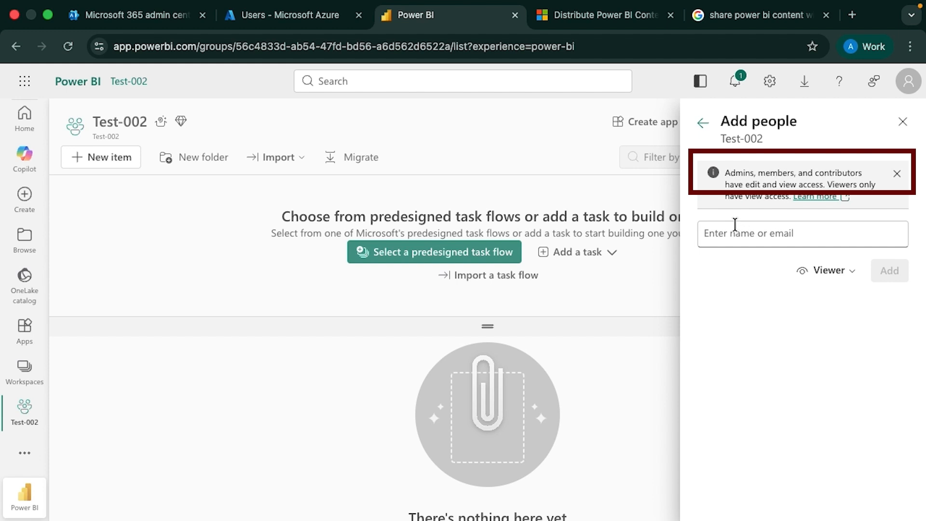
{"action": "type", "text": "amit@"}
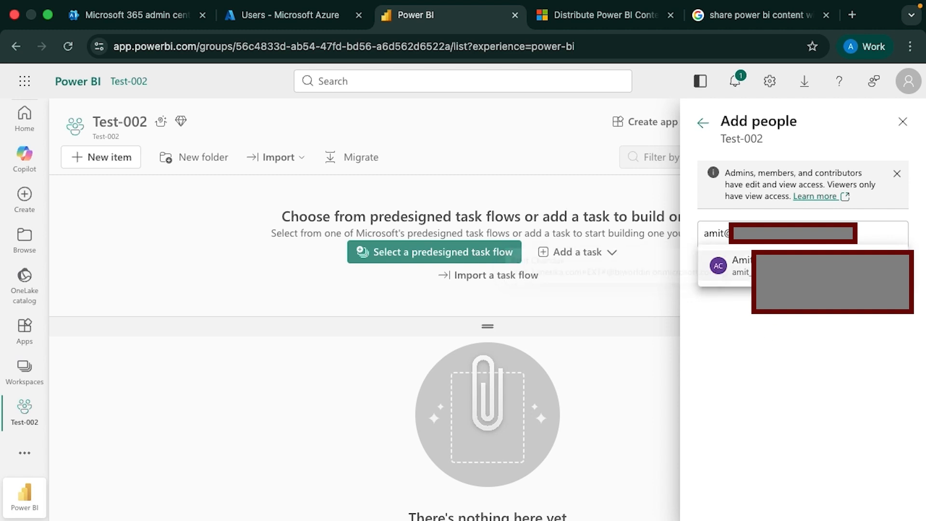
{"action": "key", "text": "Return"}
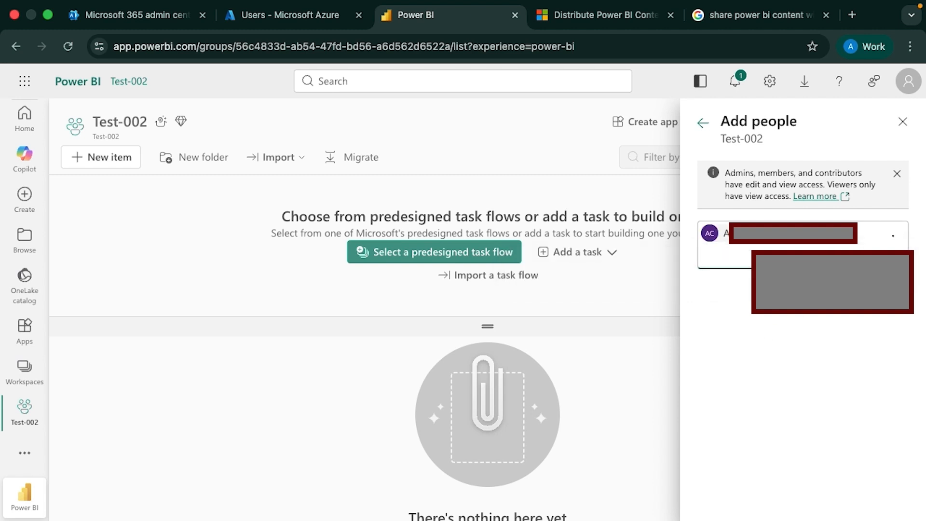
{"action": "left_click", "coordinate": [827, 295]}
{"action": "left_click", "coordinate": [825, 315]}
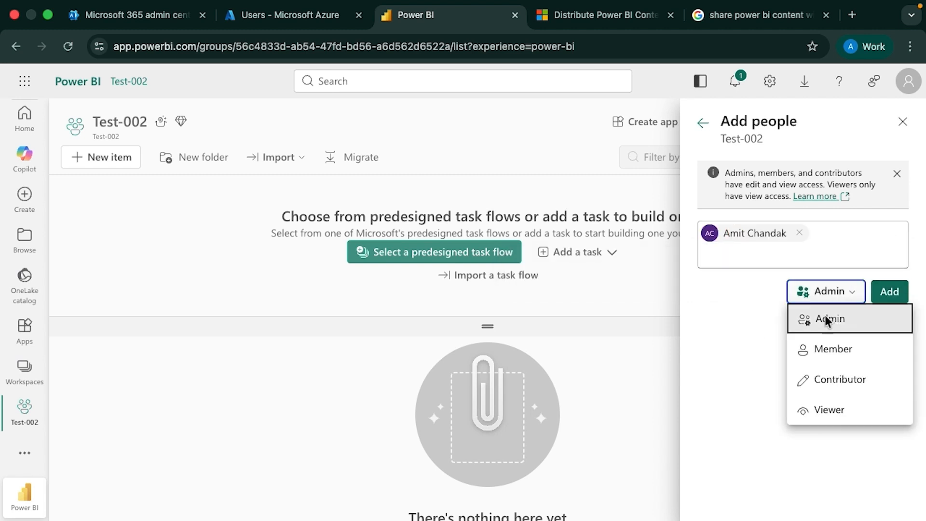
{"action": "left_click", "coordinate": [891, 292]}
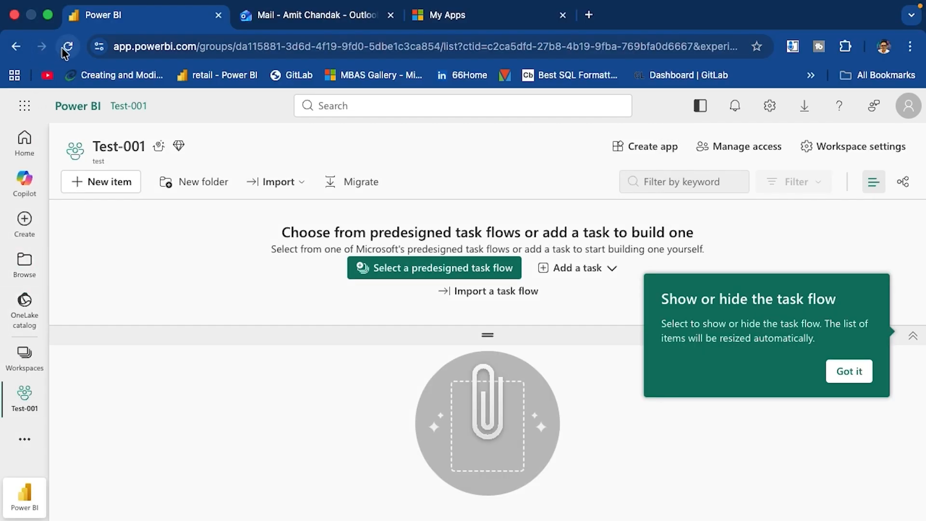
Open Test-002 from the Workspaces flyout
{"action": "left_click", "coordinate": [23, 354]}
{"action": "left_click", "coordinate": [112, 280]}
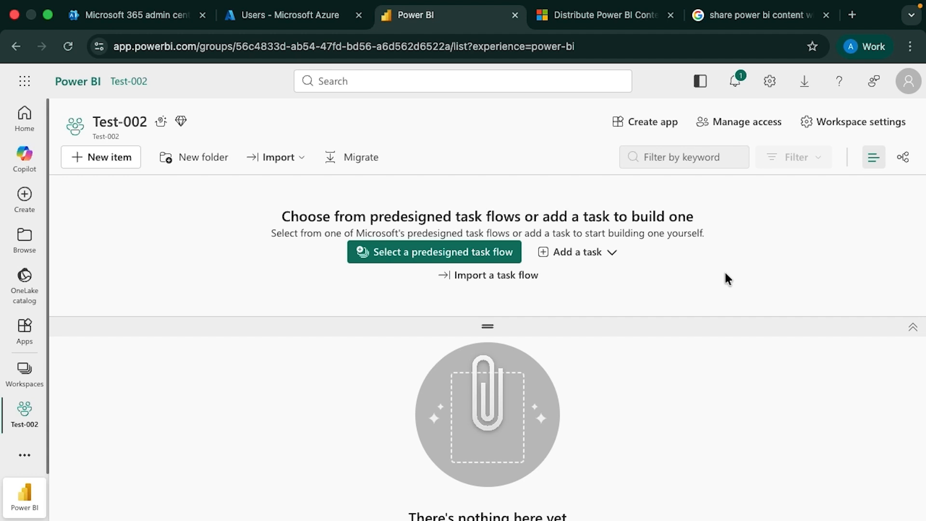
Go to Manage connections and gateways from Settings, opening and closing the New connection form
{"action": "left_click", "coordinate": [770, 86]}
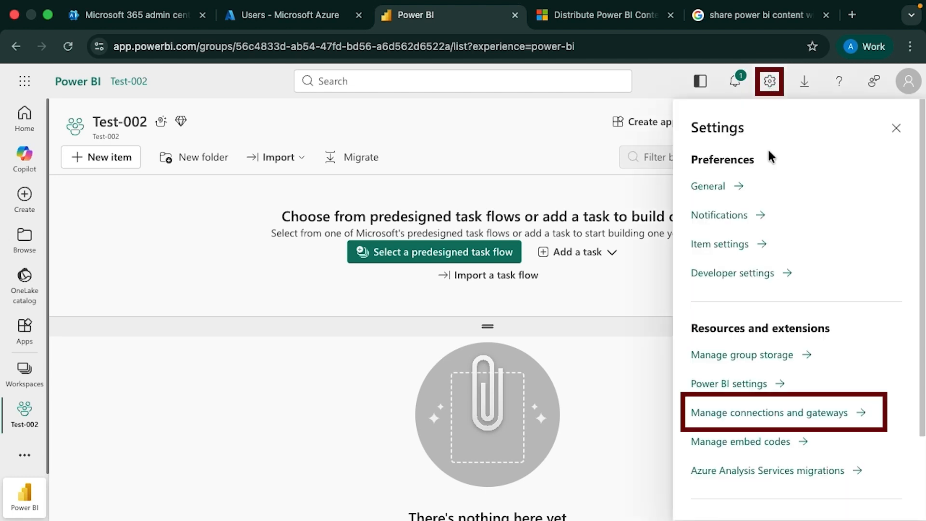
{"action": "left_click", "coordinate": [733, 414]}
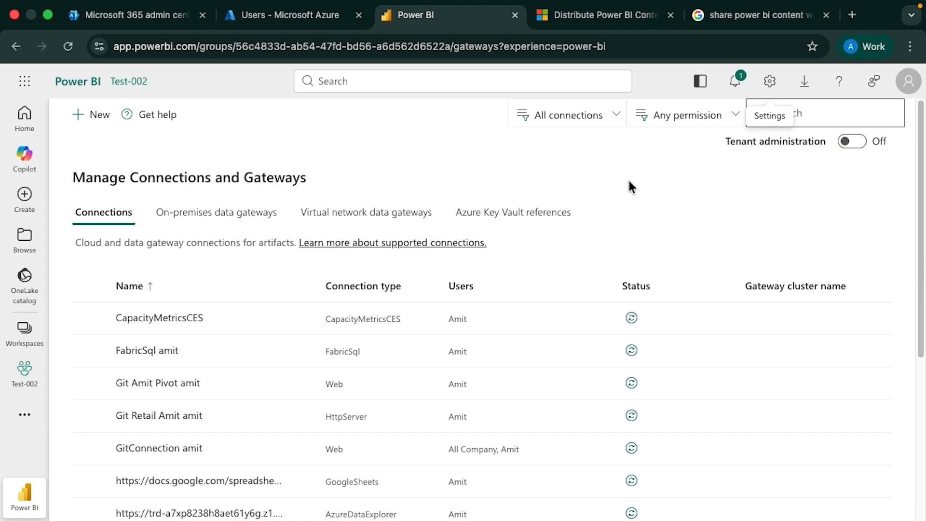
{"action": "left_click", "coordinate": [92, 124]}
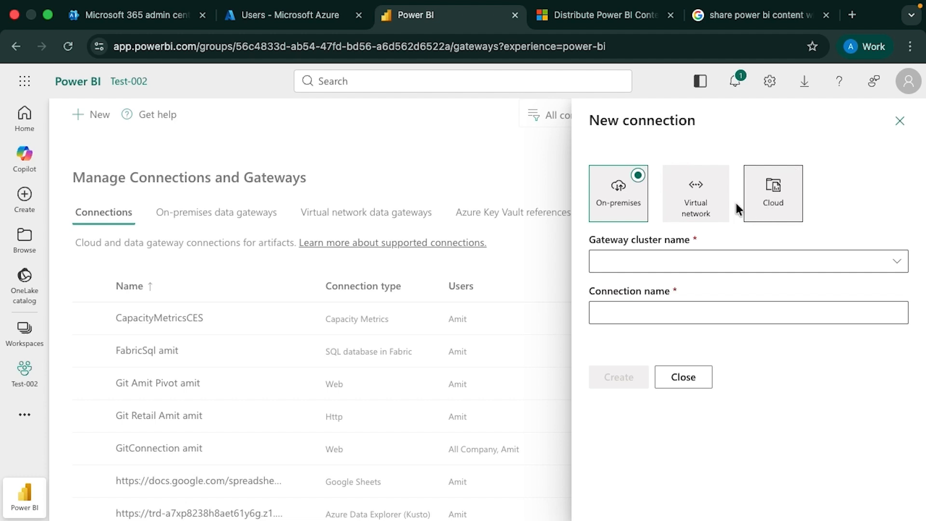
{"action": "left_click", "coordinate": [903, 126]}
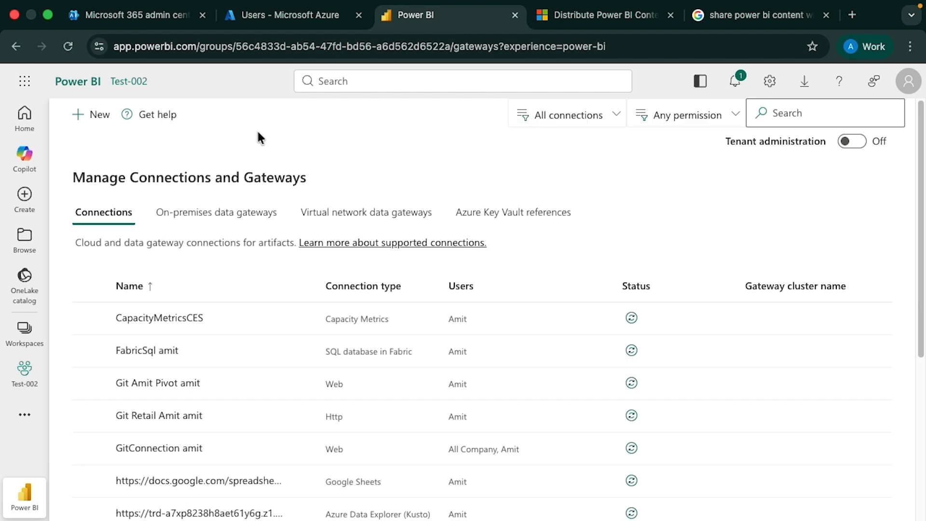
{"action": "left_click", "coordinate": [78, 115]}
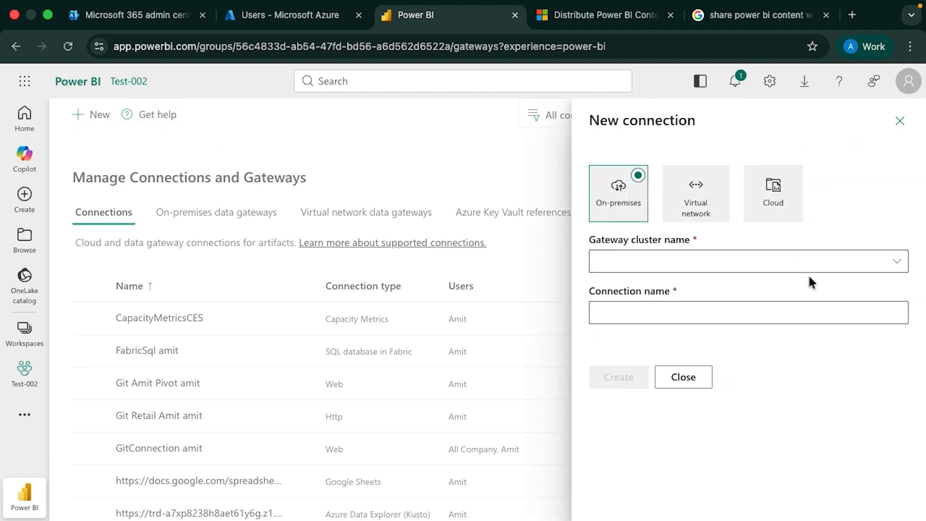
{"action": "left_click", "coordinate": [898, 128]}
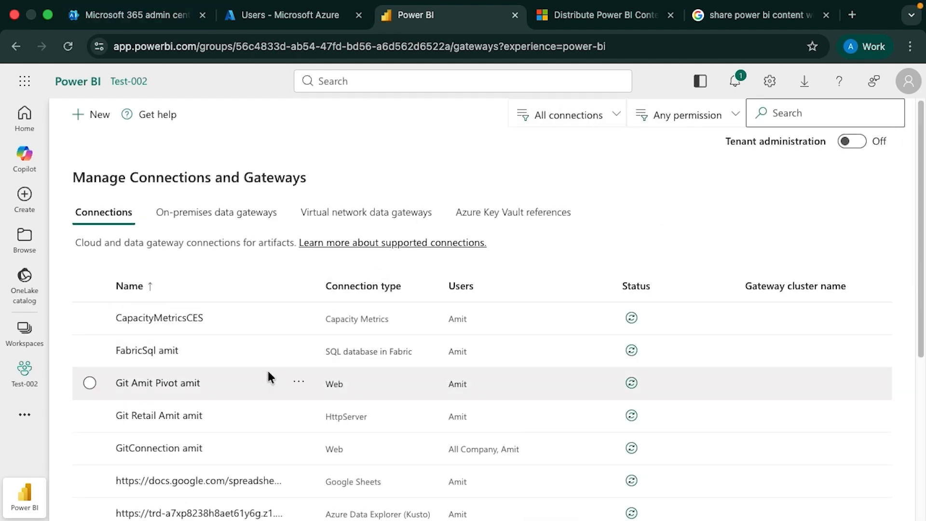
Add the guest user to the FabricSql connection's users with User permission and share it
{"action": "left_click", "coordinate": [295, 348]}
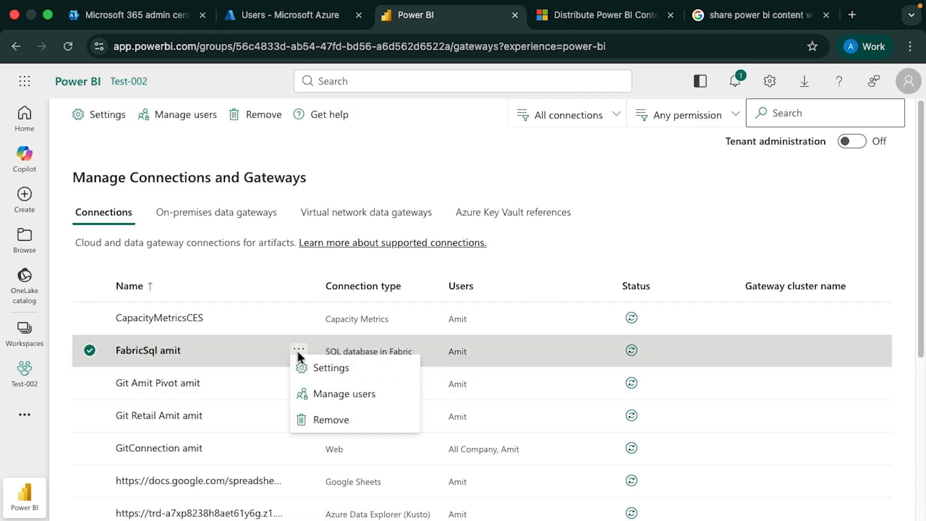
{"action": "left_click", "coordinate": [321, 392]}
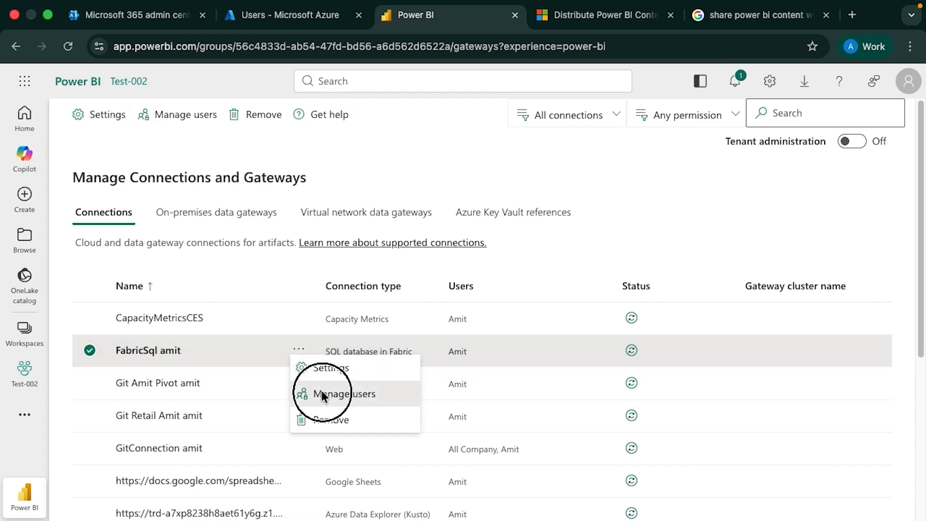
{"action": "left_click", "coordinate": [425, 257]}
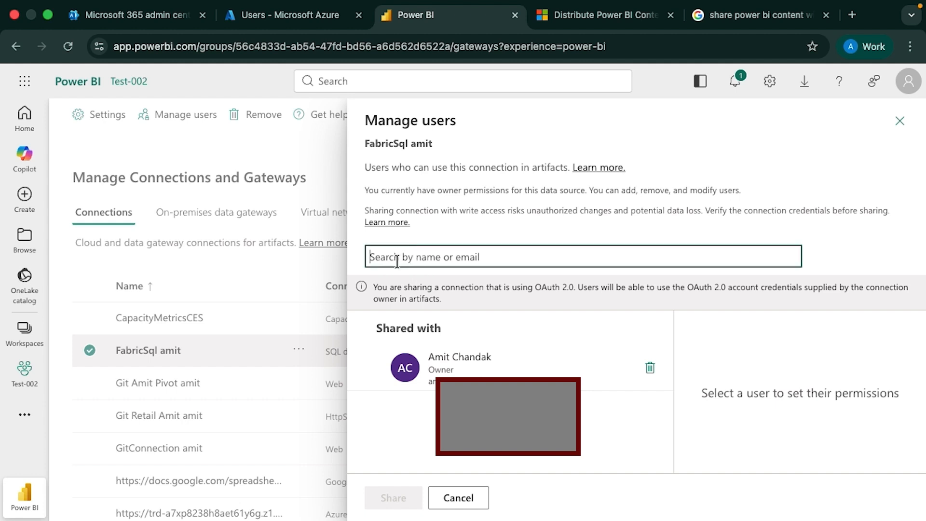
{"action": "type", "text": "ami"}
{"action": "left_click", "coordinate": [502, 432]}
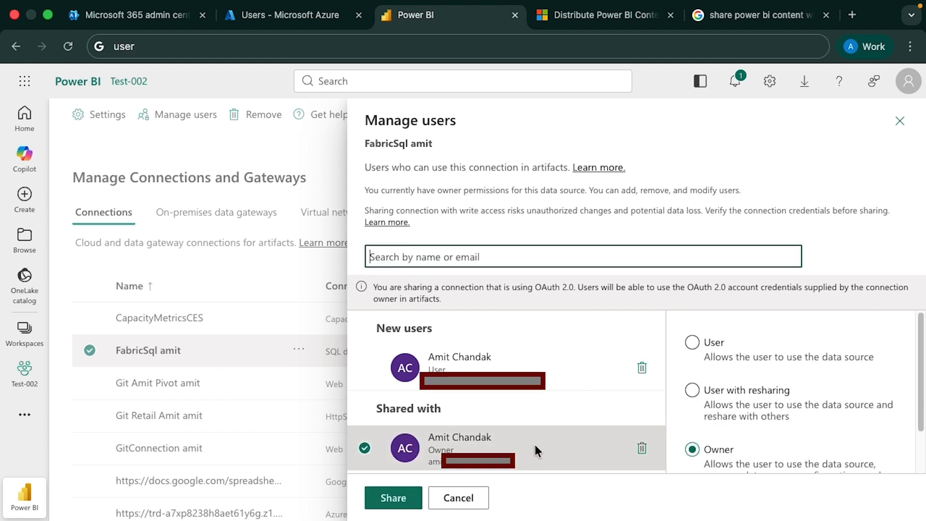
{"action": "left_click", "coordinate": [541, 368]}
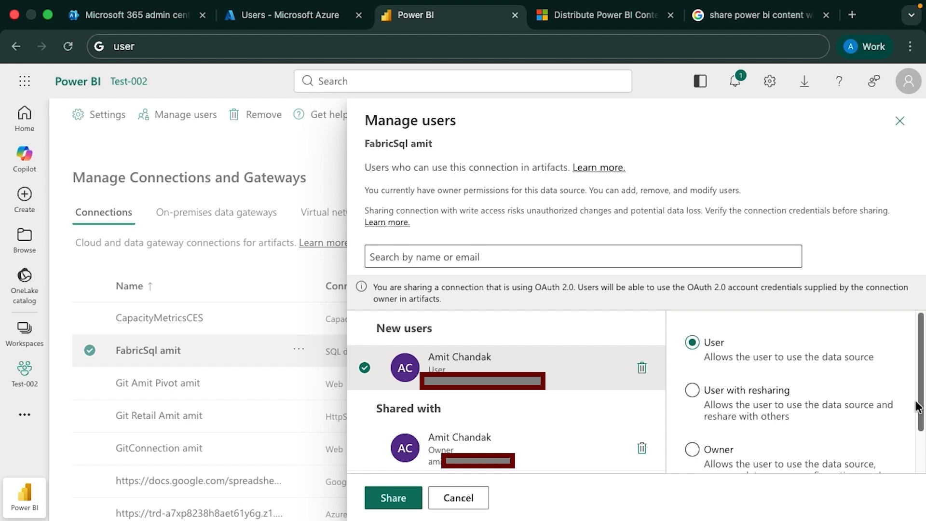
{"action": "left_click_drag", "start_coordinate": [922, 409], "coordinate": [922, 447]}
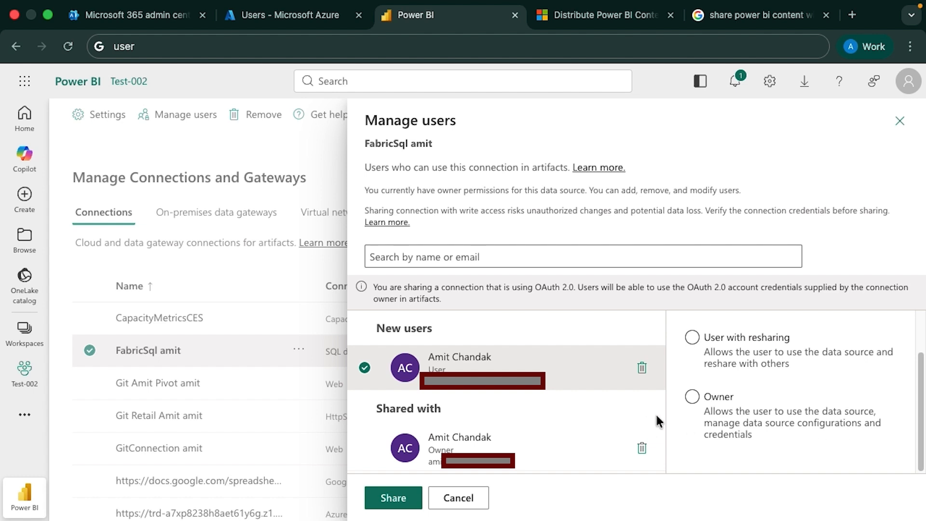
{"action": "left_click", "coordinate": [404, 492]}
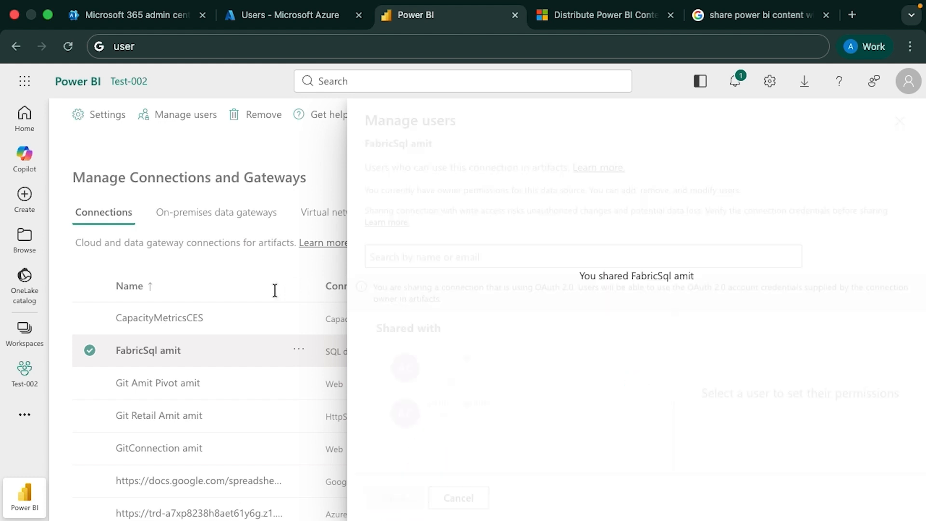
{"action": "left_click", "coordinate": [289, 290]}
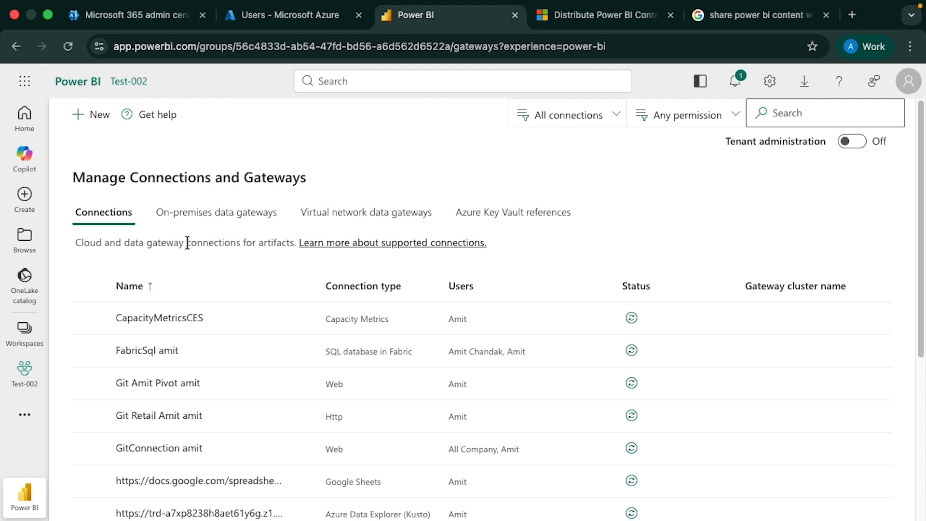
Refresh gateway-bi-world's status, then share it with the guest as Connection Creator with resharing
{"action": "left_click", "coordinate": [189, 216]}
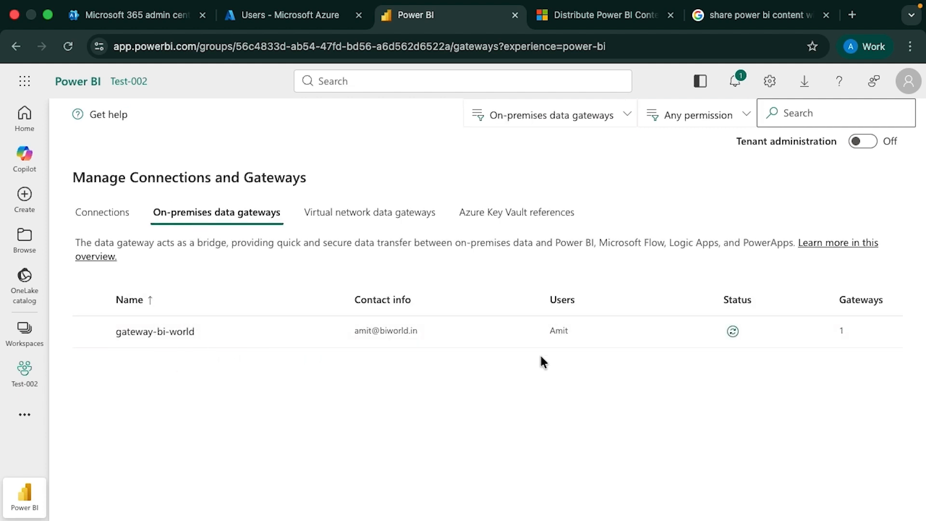
{"action": "left_click", "coordinate": [733, 331]}
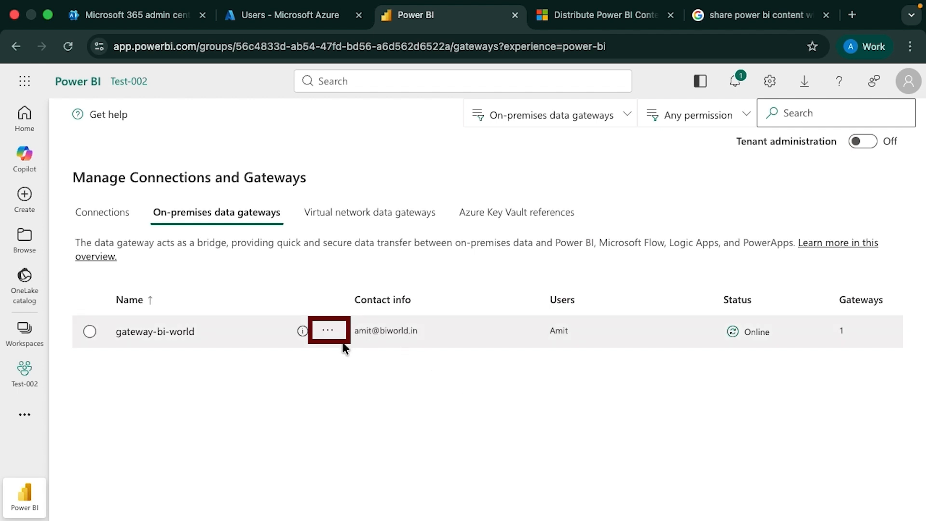
{"action": "left_click", "coordinate": [328, 332]}
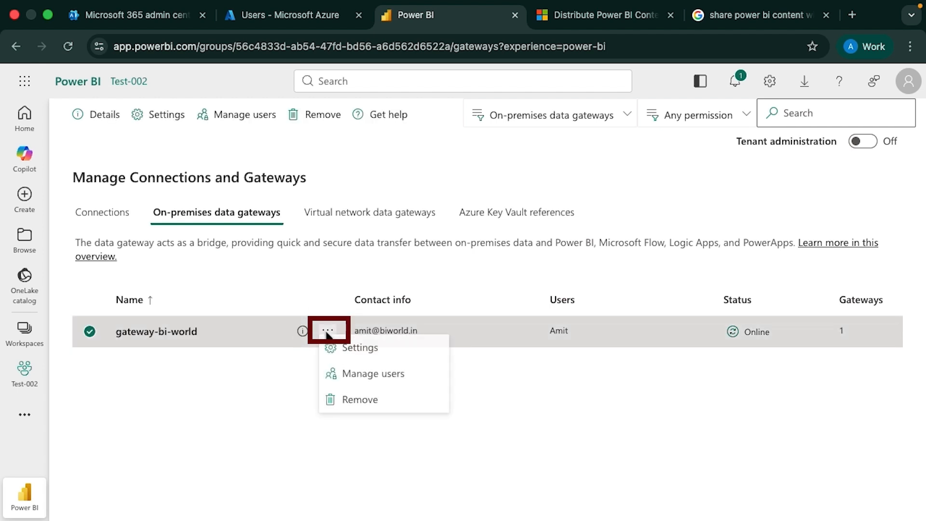
{"action": "left_click", "coordinate": [344, 372]}
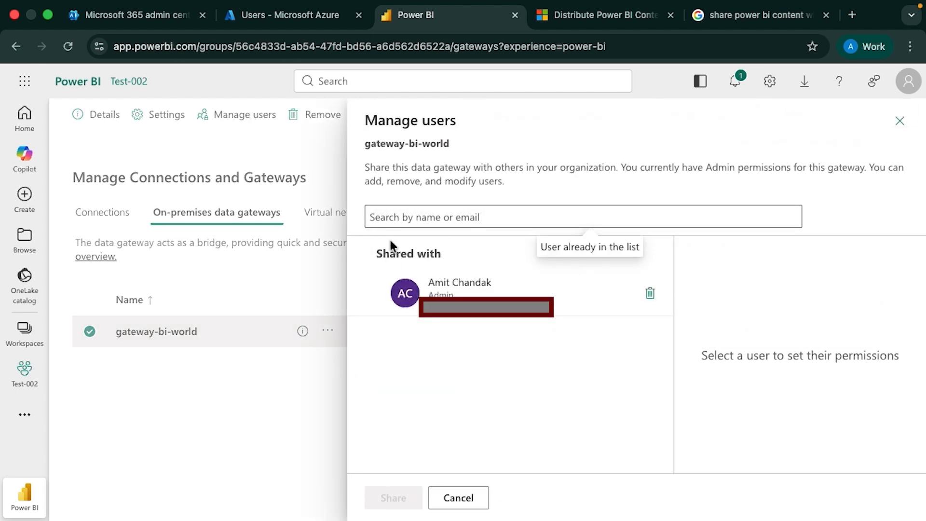
{"action": "left_click", "coordinate": [389, 219]}
{"action": "type", "text": "amit"}
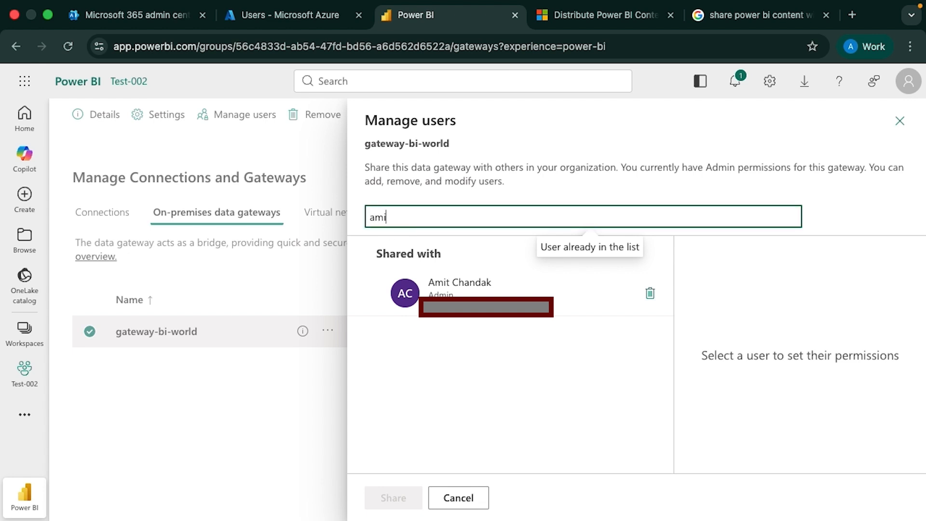
{"action": "key", "text": "Return"}
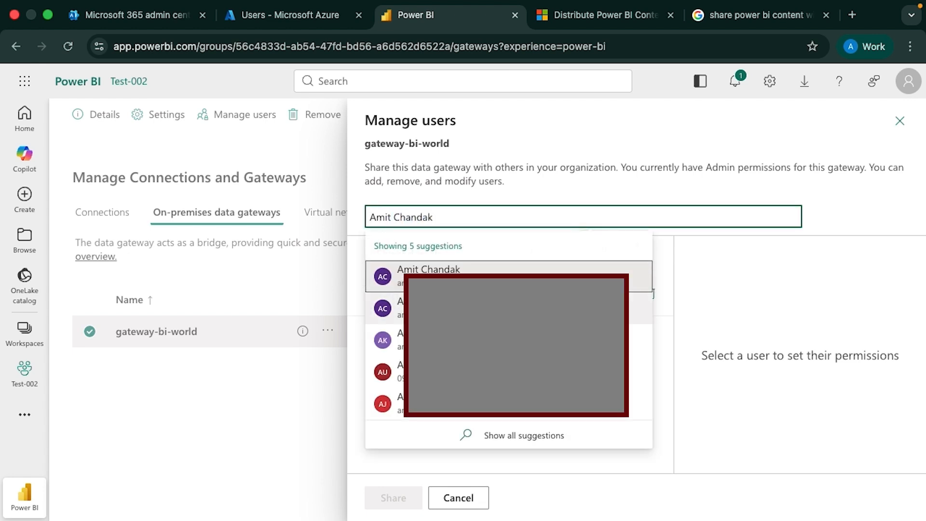
{"action": "left_click", "coordinate": [570, 304]}
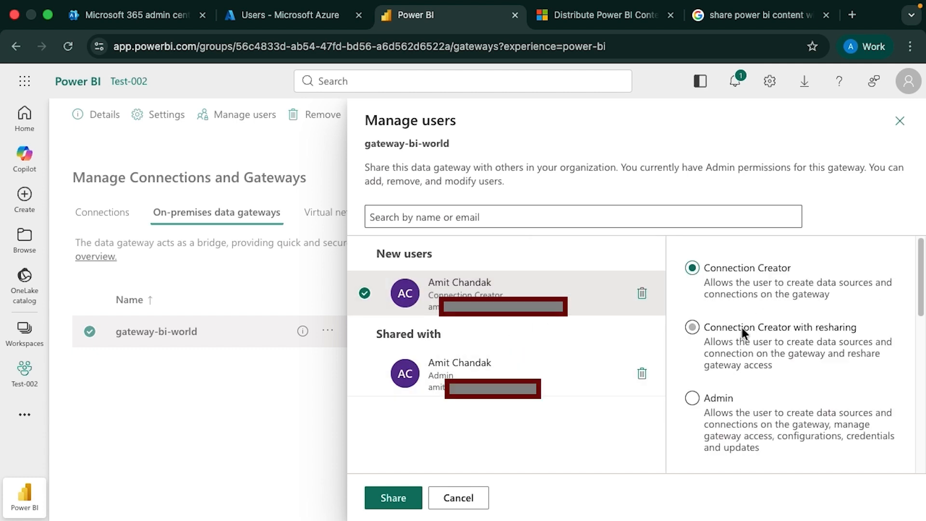
{"action": "left_click", "coordinate": [695, 328]}
{"action": "left_click", "coordinate": [394, 497]}
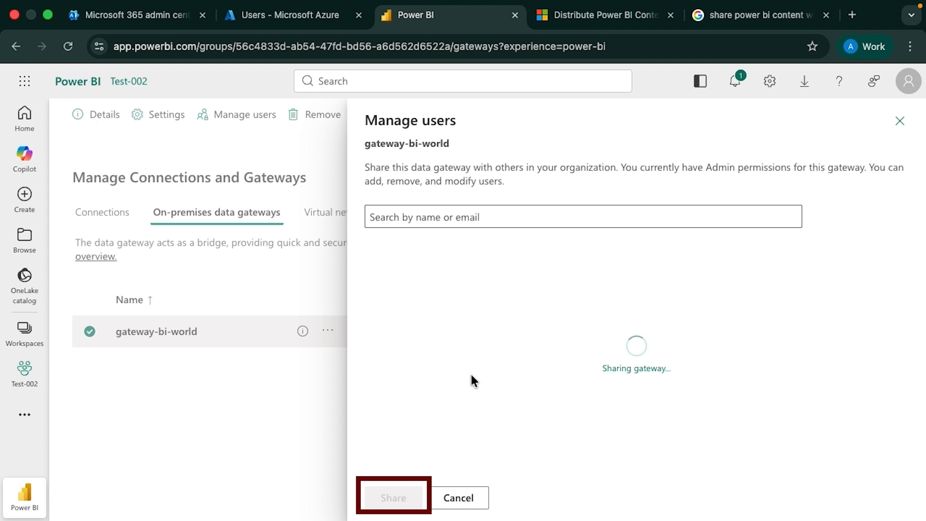